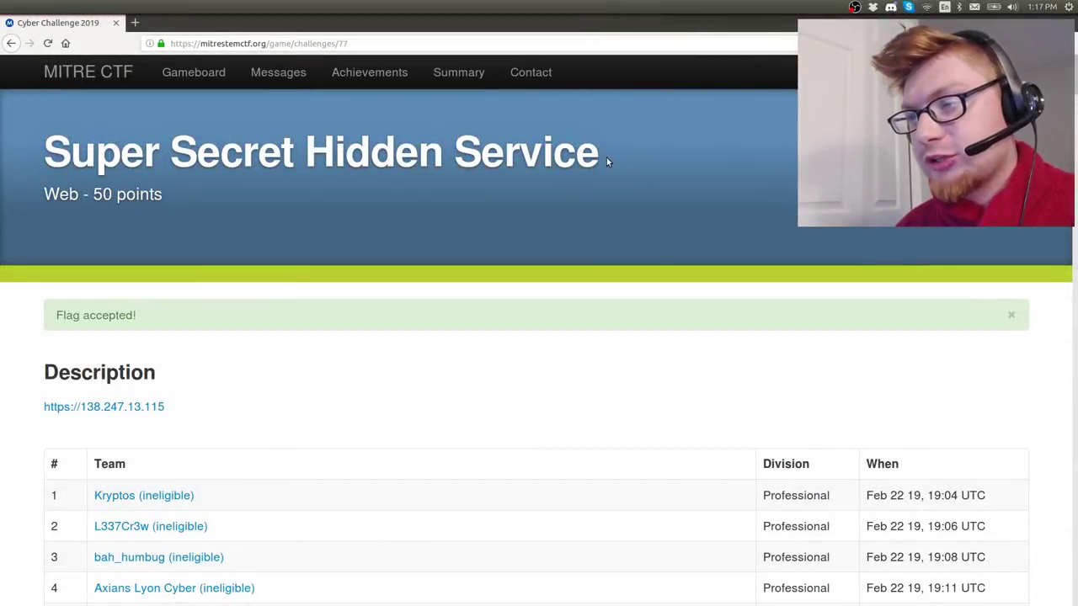
# Highlight the Super Secret Hidden Service title, then middle-click the 138.247.13.115 link into a background tab.
pyautogui.moveTo(607, 157); pyautogui.dragTo(197, 150)
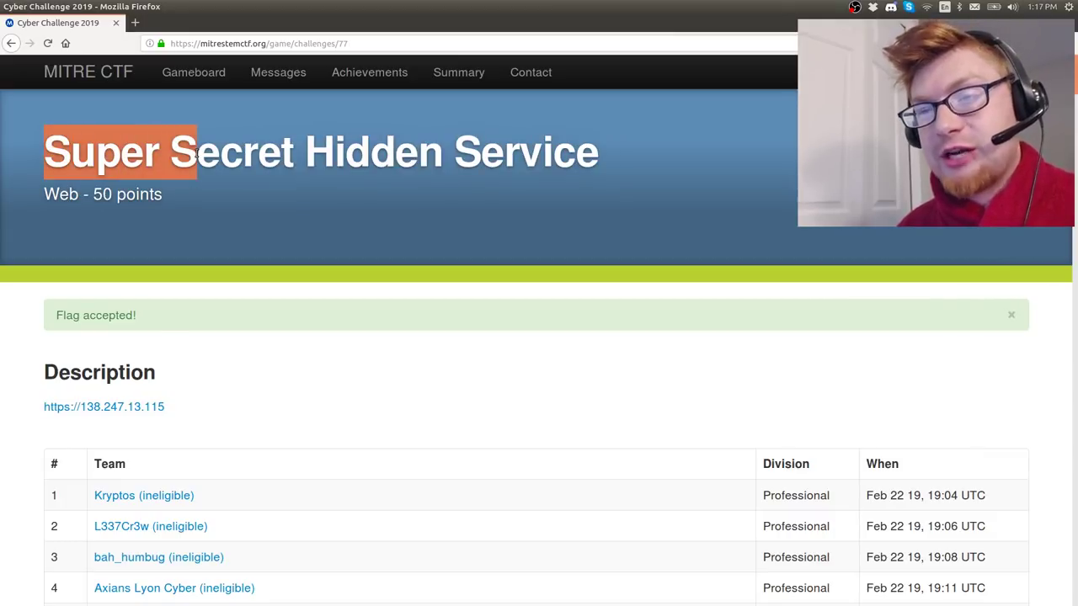
pyautogui.moveTo(205, 150); pyautogui.dragTo(623, 154)
pyautogui.click(212, 428)
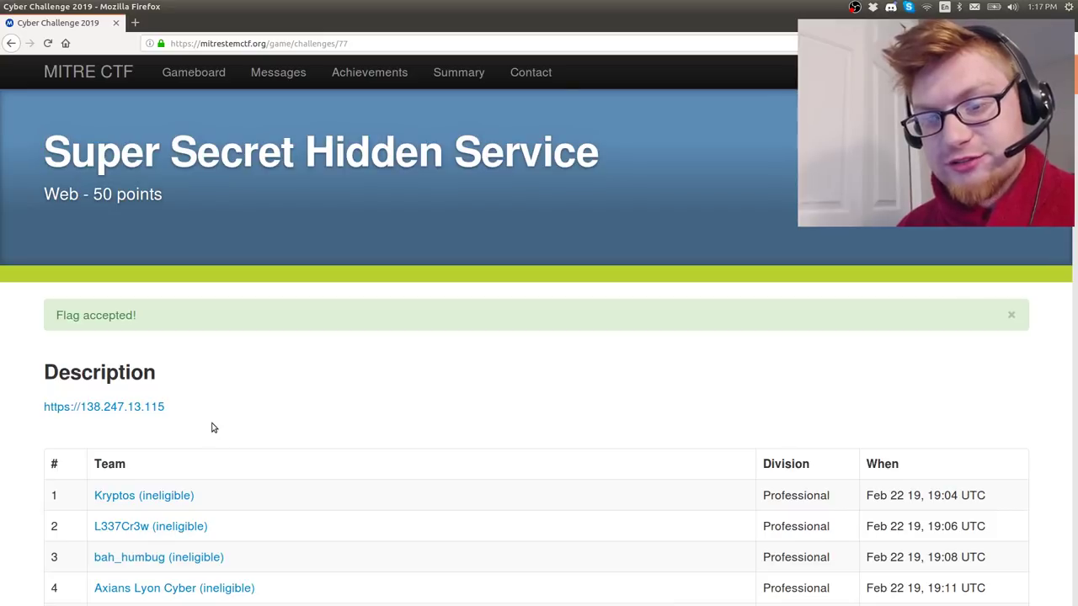
pyautogui.moveTo(212, 428); pyautogui.dragTo(14, 410)
pyautogui.click(323, 385)
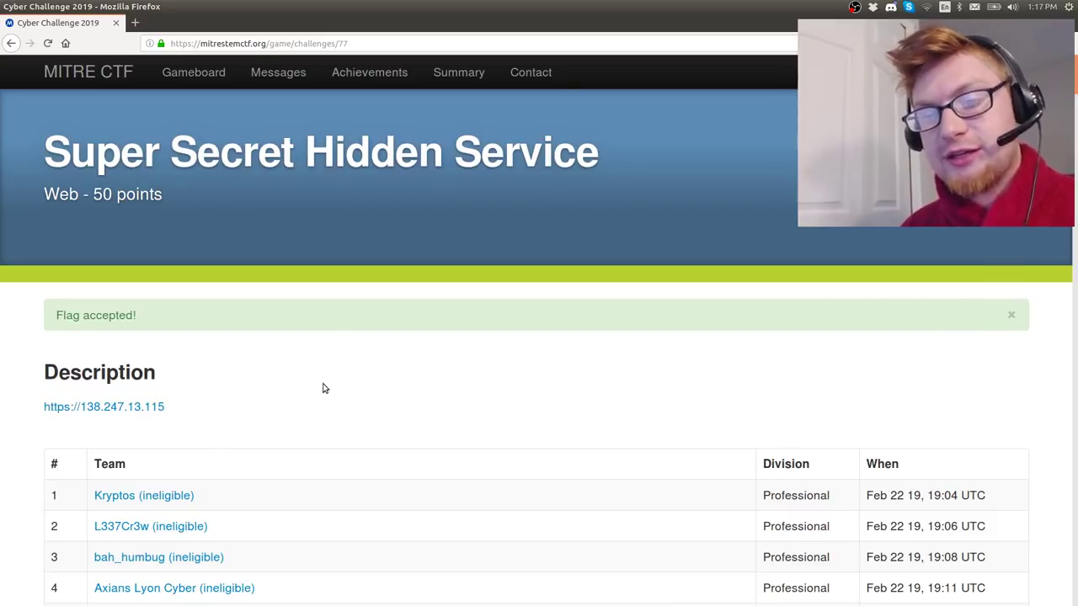
pyautogui.middleClick(63, 410)
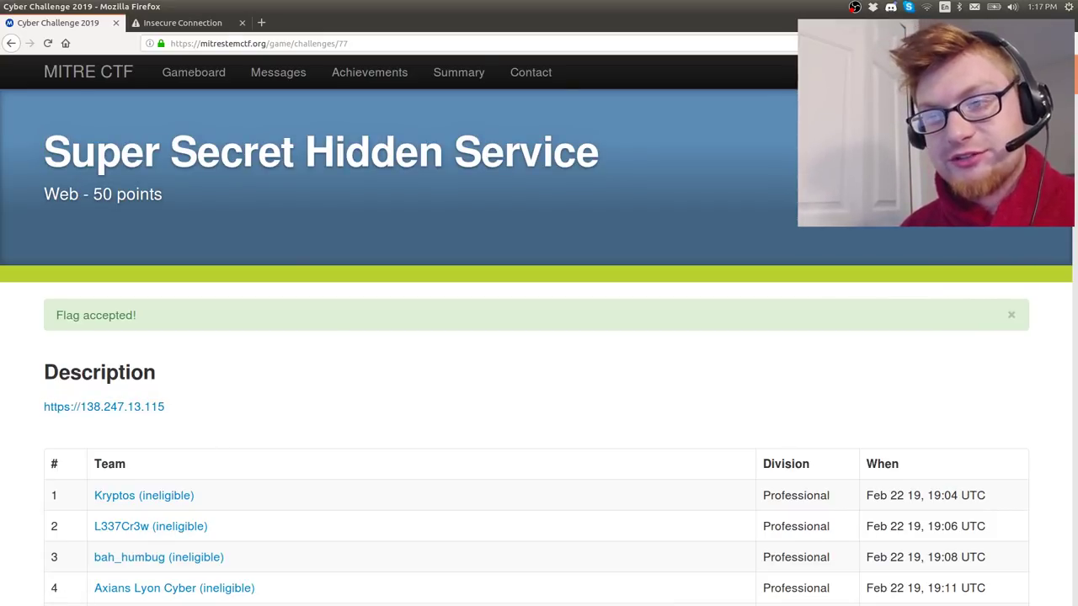
# Switch to the new tab and add a security exception for 138.247.13.115's self-signed certificate.
pyautogui.hotkey('ctrl', 'Tab')
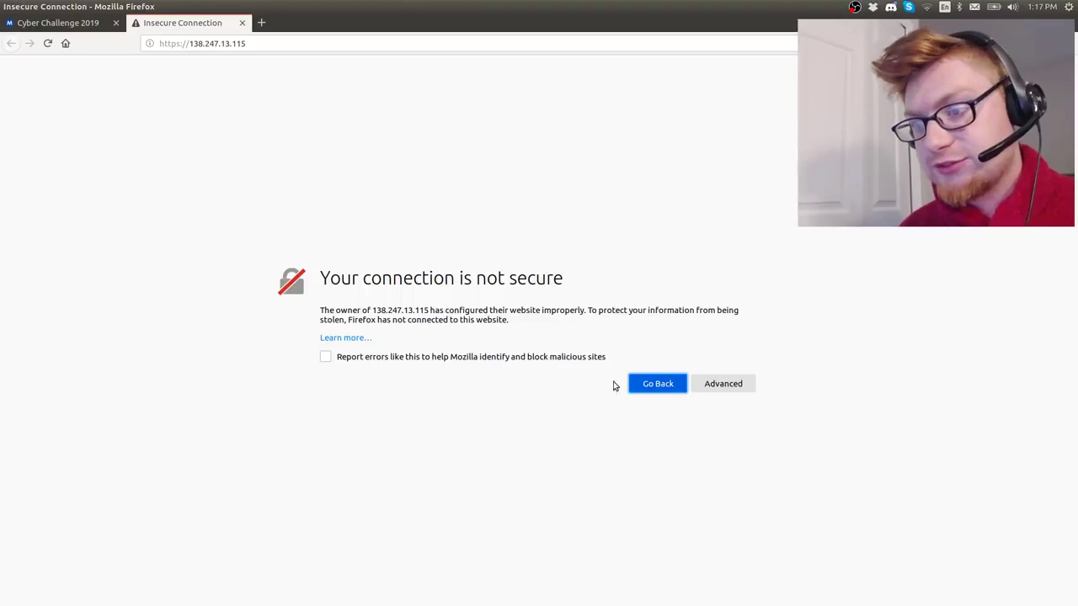
pyautogui.click(745, 384)
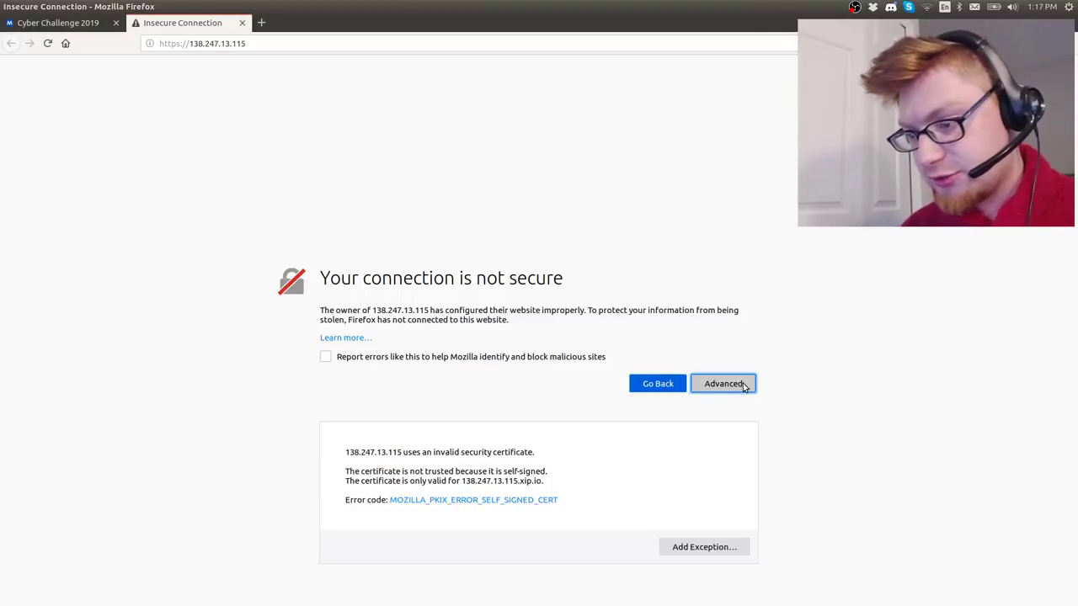
pyautogui.click(716, 554)
pyautogui.click(477, 458)
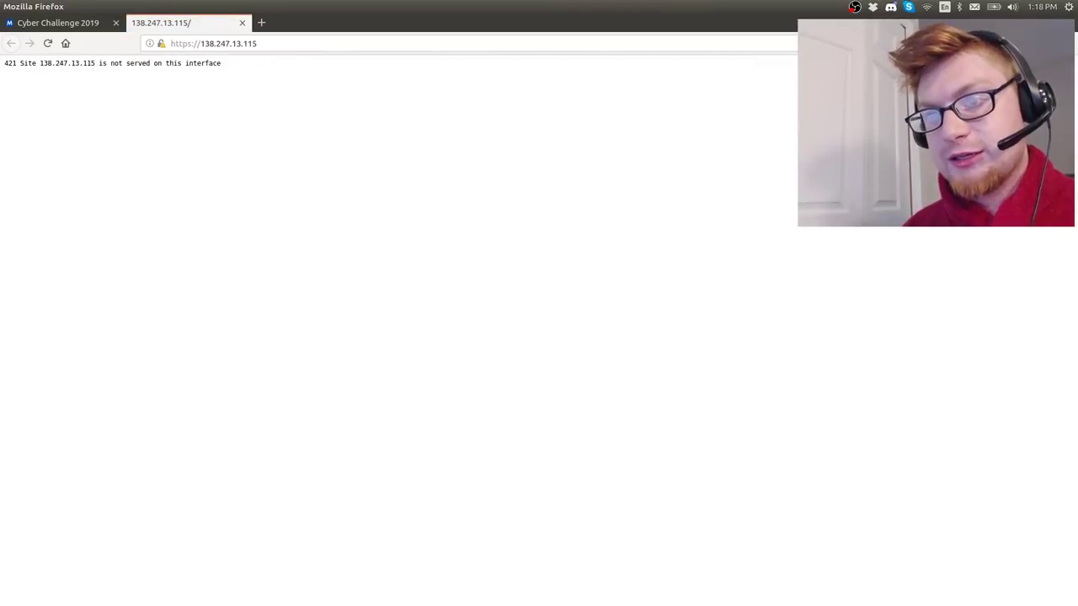
# Zoom in on the 421 error page and check its page source.
pyautogui.hotkey('ctrl', '+')
pyautogui.hotkey('ctrl', '+')
pyautogui.hotkey('ctrl', '+')
pyautogui.hotkey('ctrl', '+')
pyautogui.hotkey('ctrl', '+')
pyautogui.hotkey('ctrl', '+')
pyautogui.hotkey('ctrl', '+')
pyautogui.hotkey('ctrl', '+')
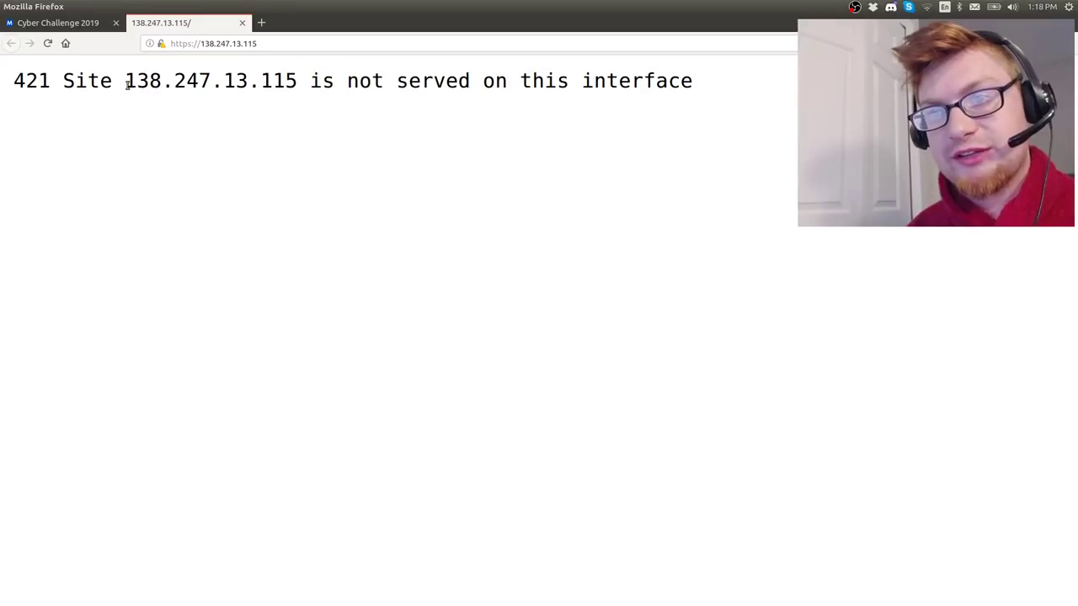
pyautogui.moveTo(125, 80); pyautogui.dragTo(322, 81)
pyautogui.click(486, 81)
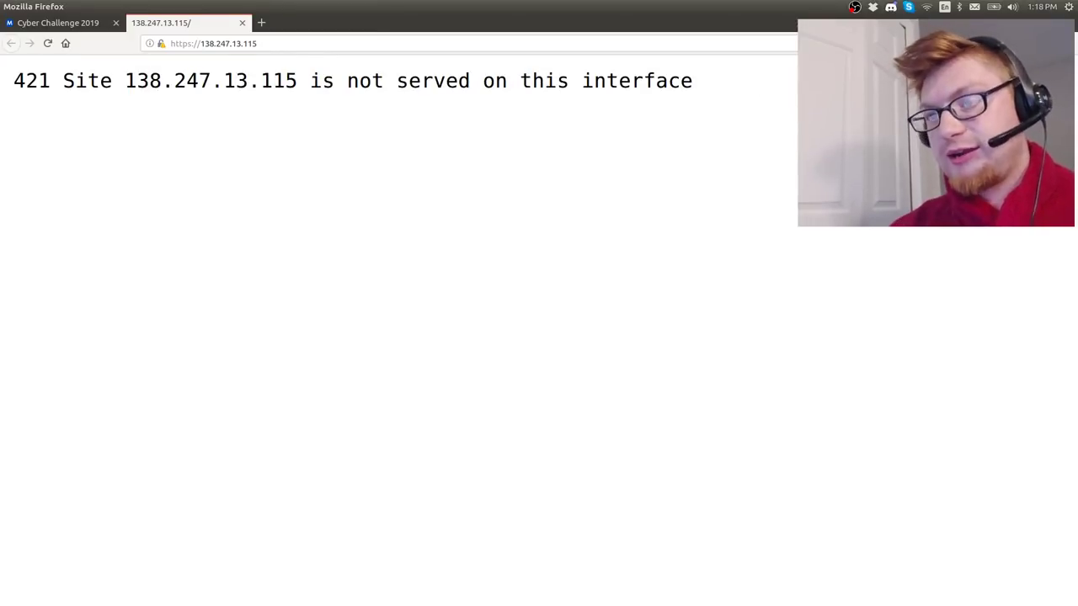
pyautogui.hotkey('ctrl', 'u')
pyautogui.hotkey('ctrl', 'w')
# Request /robots.txt and then /anything on 138.247.13.115.
pyautogui.hotkey('ctrl', 'l')
pyautogui.press('End')
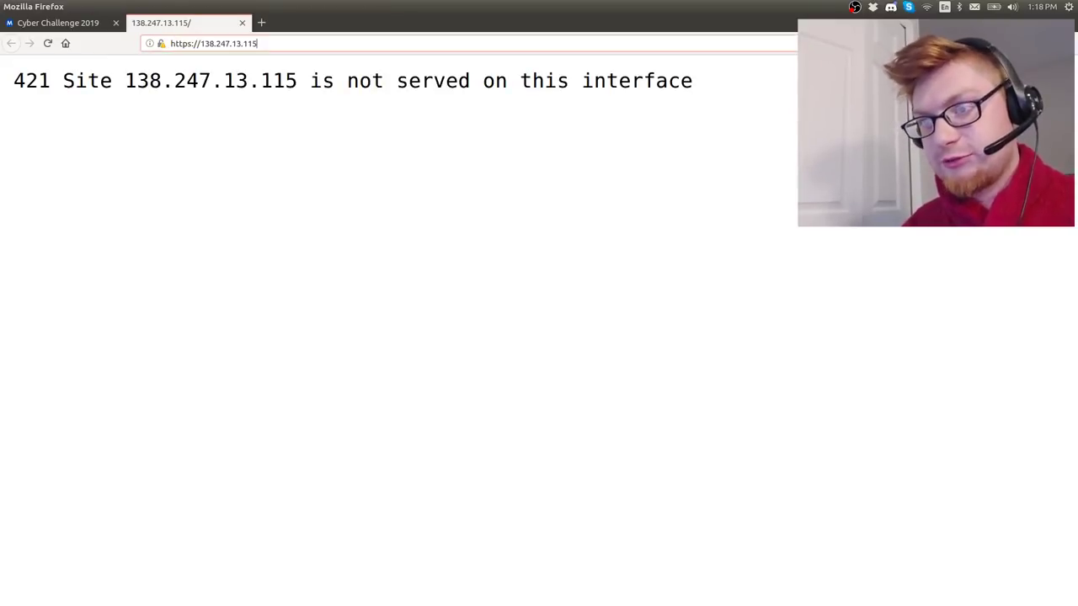
pyautogui.write('robots.txt')
pyautogui.press('Return')
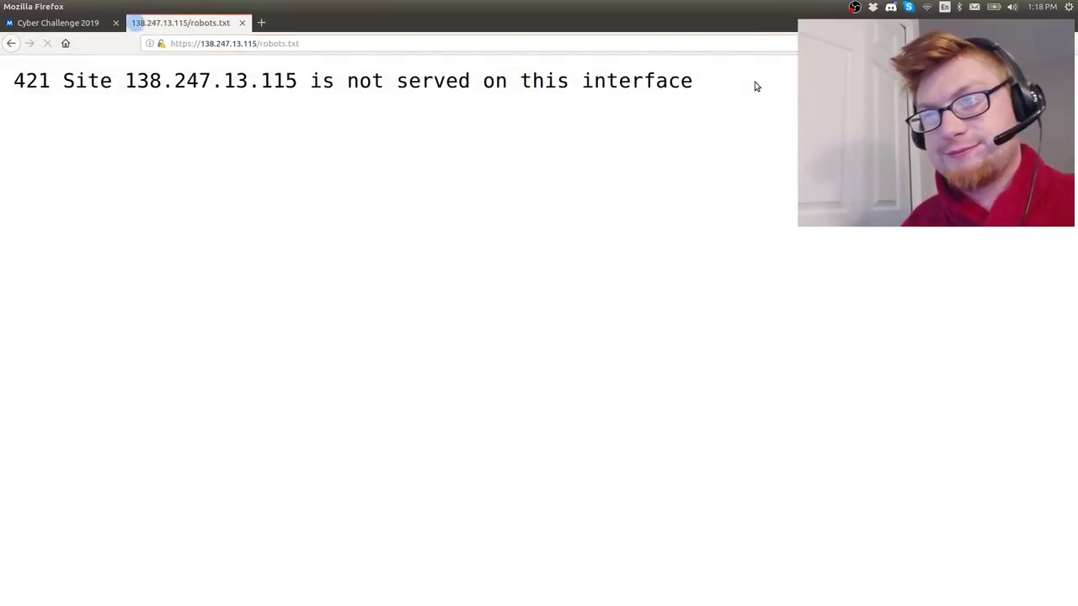
pyautogui.hotkey('ctrl', 'l')
pyautogui.press('End')
pyautogui.hotkey('ctrl', 'shift', 'Left')
pyautogui.hotkey('ctrl', 'shift', 'Left')
pyautogui.hotkey('ctrl', 'shift', 'Left')
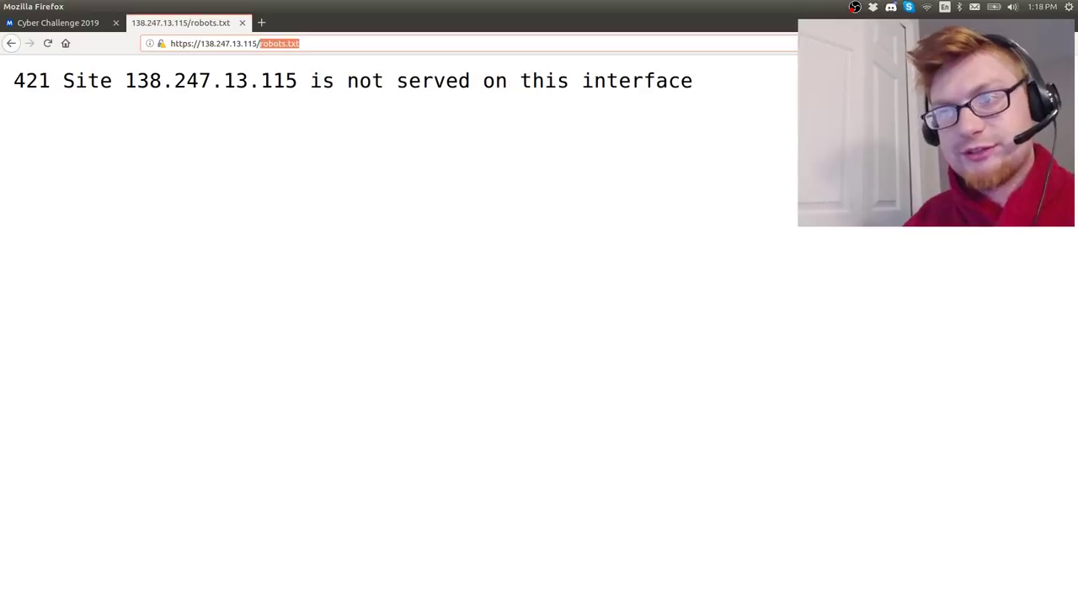
pyautogui.write('anything')
pyautogui.press('Return')
# Request a random gibberish path, which still returns the same 421 message.
pyautogui.hotkey('ctrl', 'l')
pyautogui.press('End')
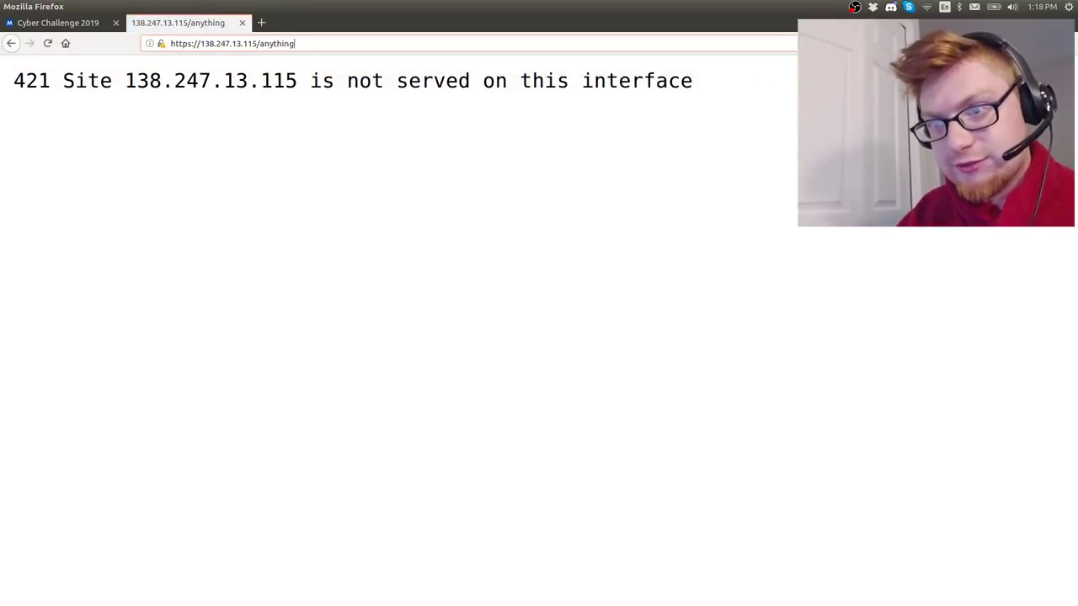
pyautogui.press('BackSpace')
pyautogui.press('BackSpace')
pyautogui.press('BackSpace')
pyautogui.press('BackSpace')
pyautogui.press('BackSpace')
pyautogui.press('BackSpace')
pyautogui.press('BackSpace')
pyautogui.write('csdjchwd;gwdk;fvgwd')
pyautogui.press('Return')
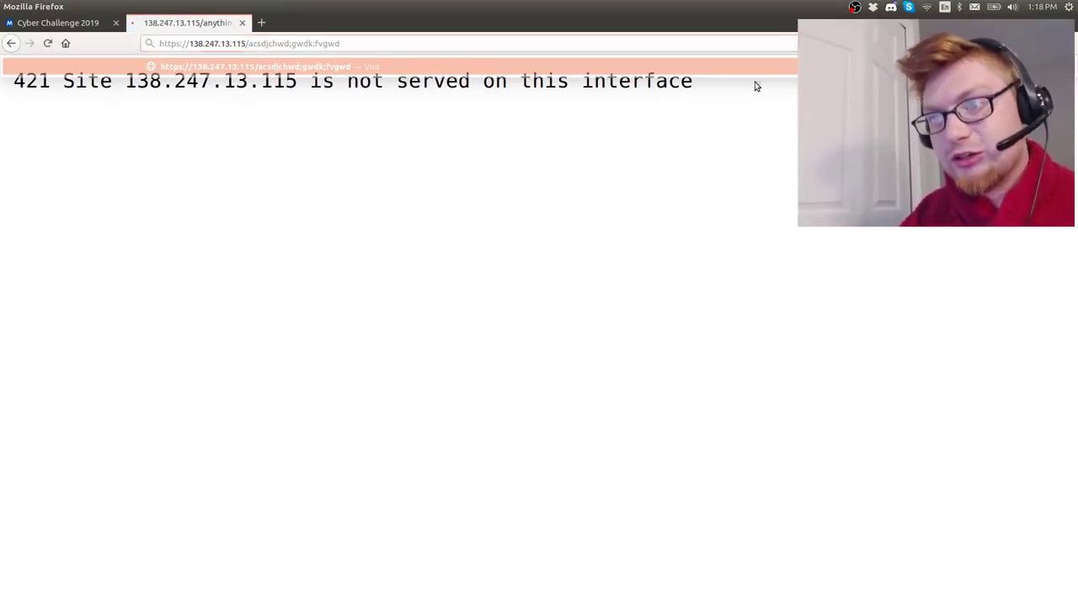
pyautogui.tripleClick(671, 106)
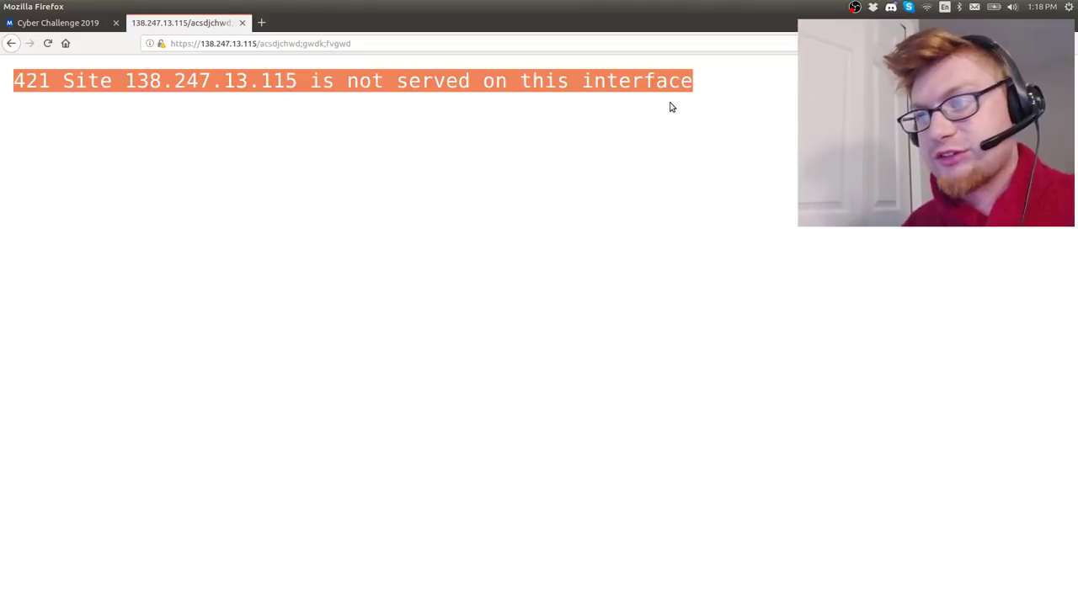
pyautogui.click(729, 97)
# Copy the 421 message and search Google for it with the IP address removed.
pyautogui.tripleClick(753, 98)
pyautogui.hotkey('ctrl', 'c')
pyautogui.hotkey('ctrl', 't')
pyautogui.hotkey('ctrl', 'v')
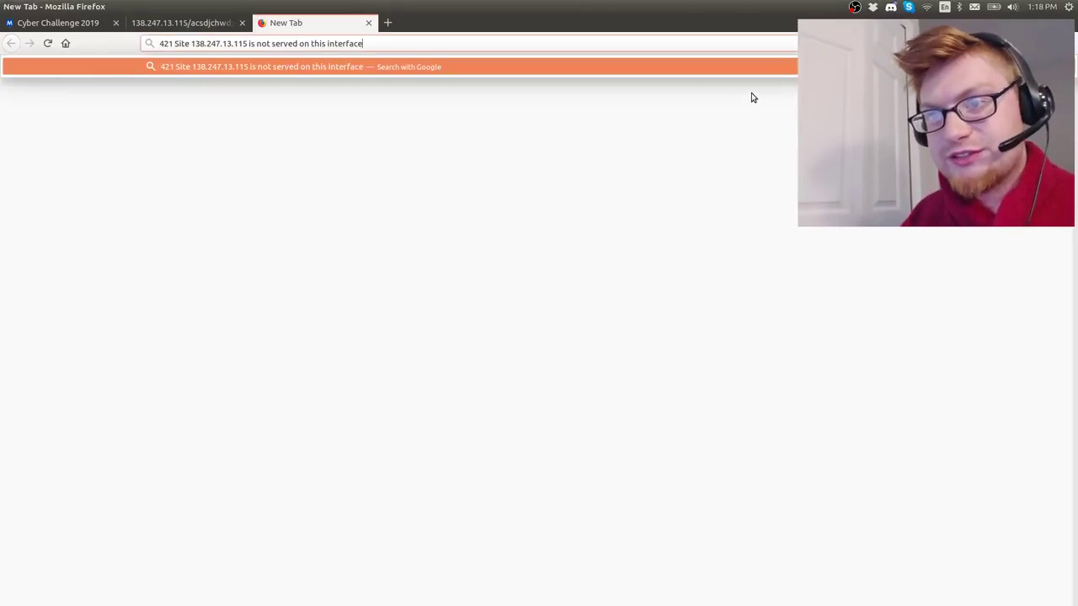
pyautogui.moveTo(246, 43); pyautogui.dragTo(190, 43)
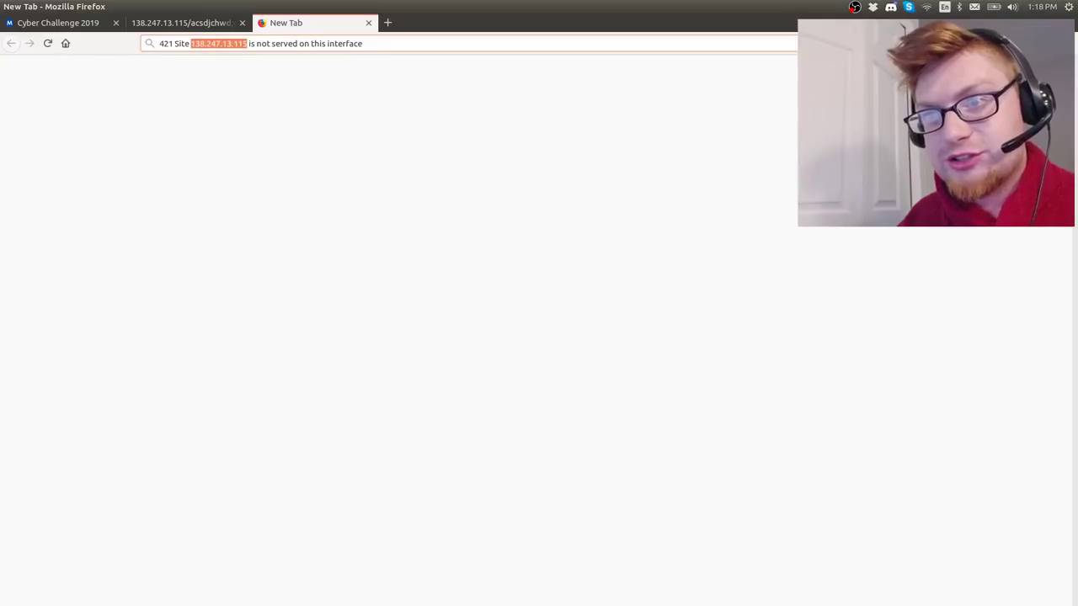
pyautogui.press('BackSpace')
pyautogui.press('Return')
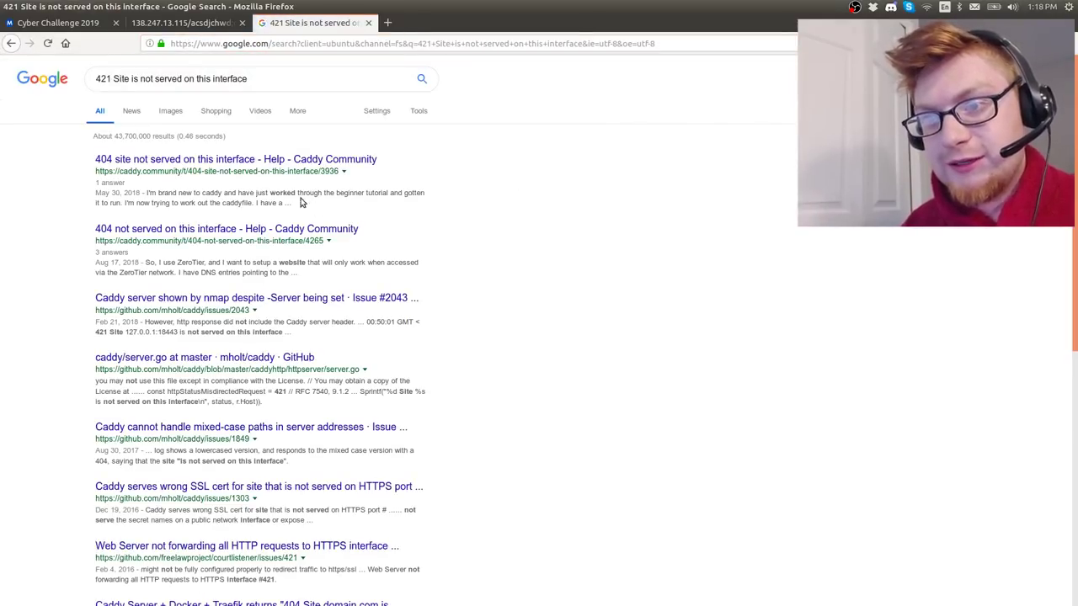
# Read the first Caddy Community result about server-name matching, then return to the error tab.
pyautogui.middleClick(283, 166)
pyautogui.scroll(-2, 495, 263)
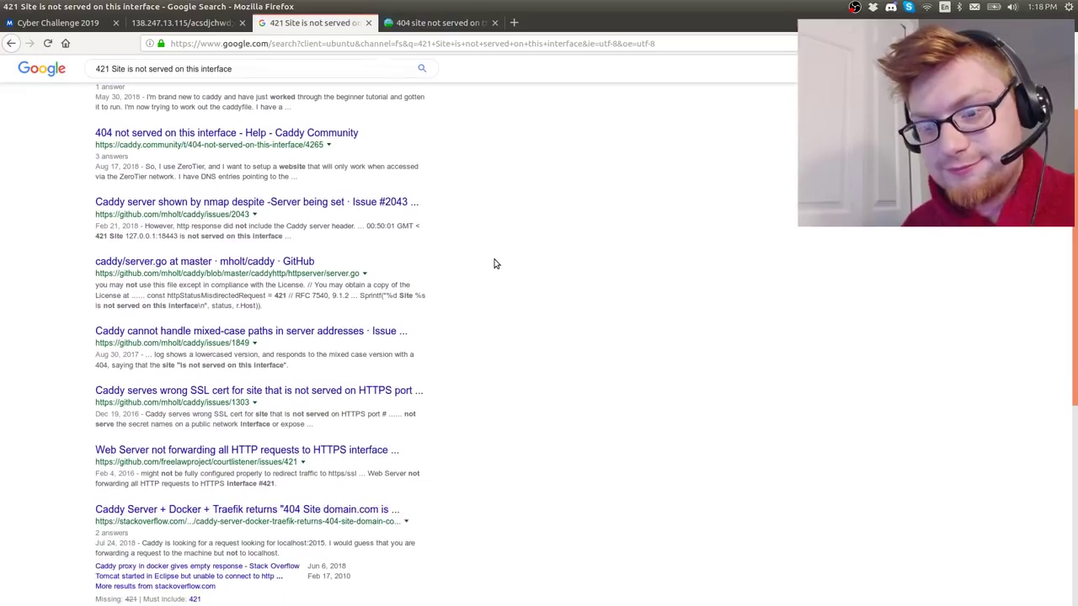
pyautogui.hotkey('ctrl', 'Tab')
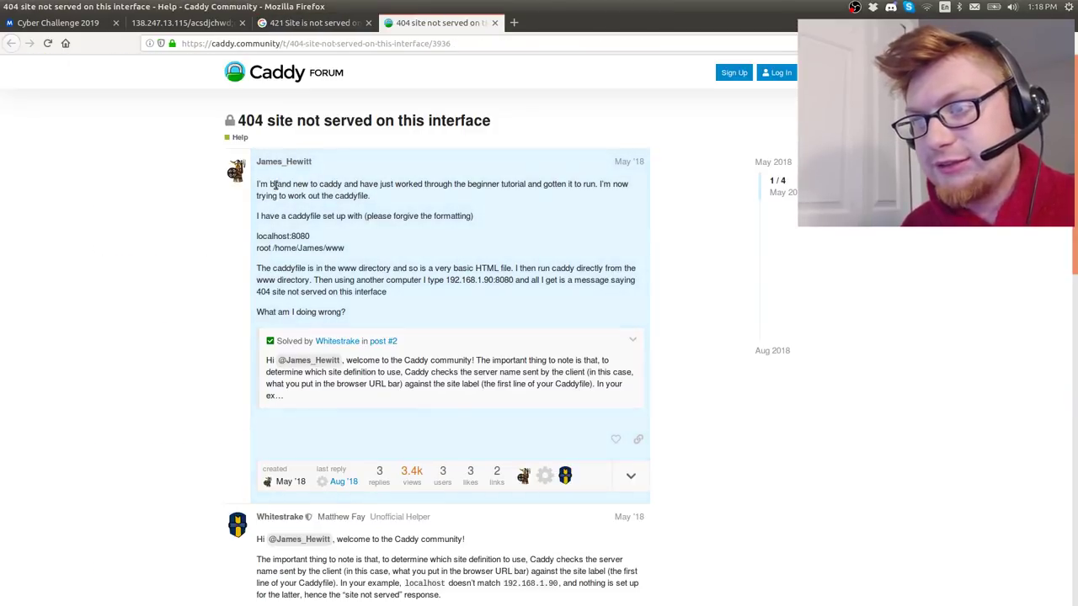
pyautogui.hotkey('ctrl', '+')
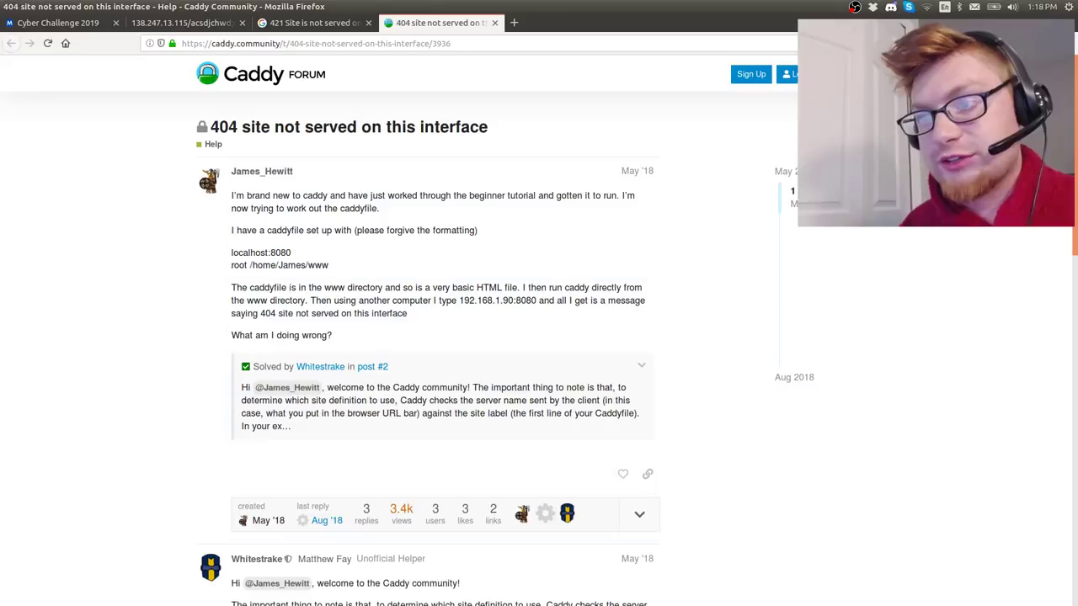
pyautogui.scroll(-1, 636, 348)
pyautogui.scroll(-5, 539, 337)
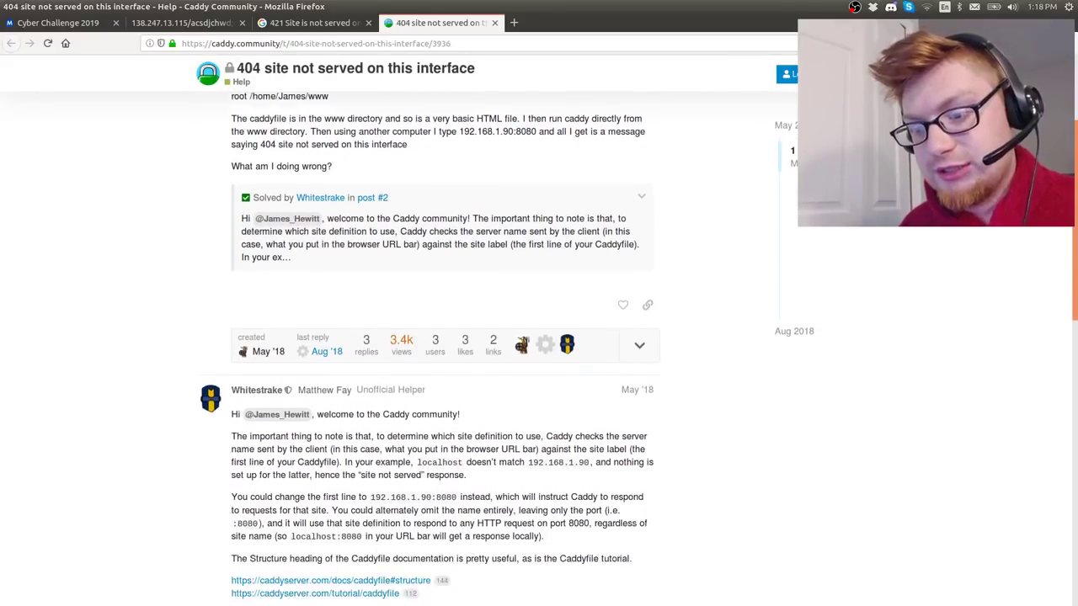
pyautogui.scroll(-3, 539, 337)
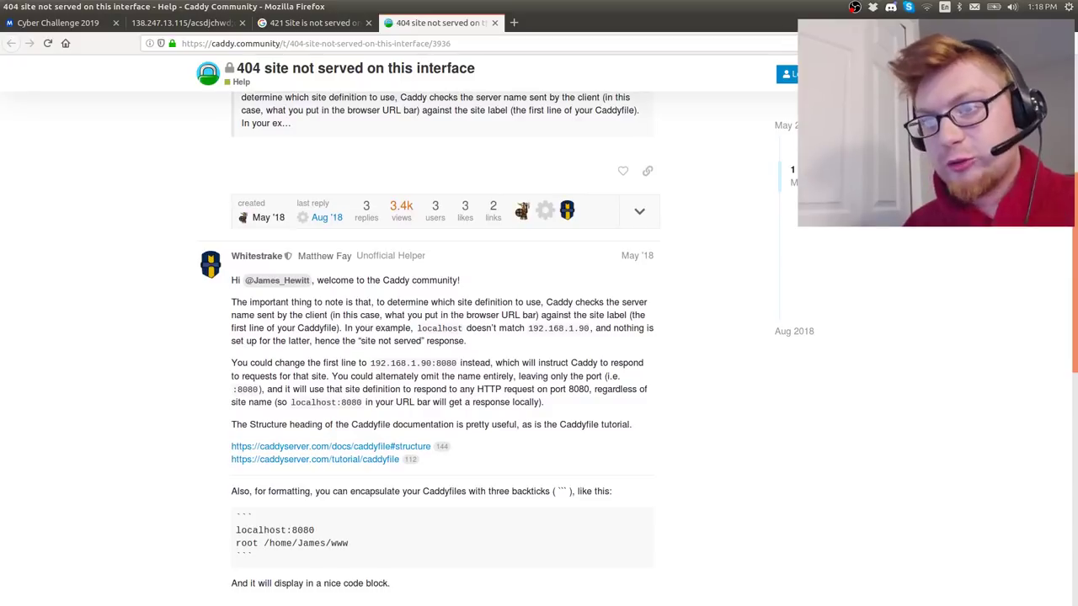
pyautogui.hotkey('ctrl', 'w')
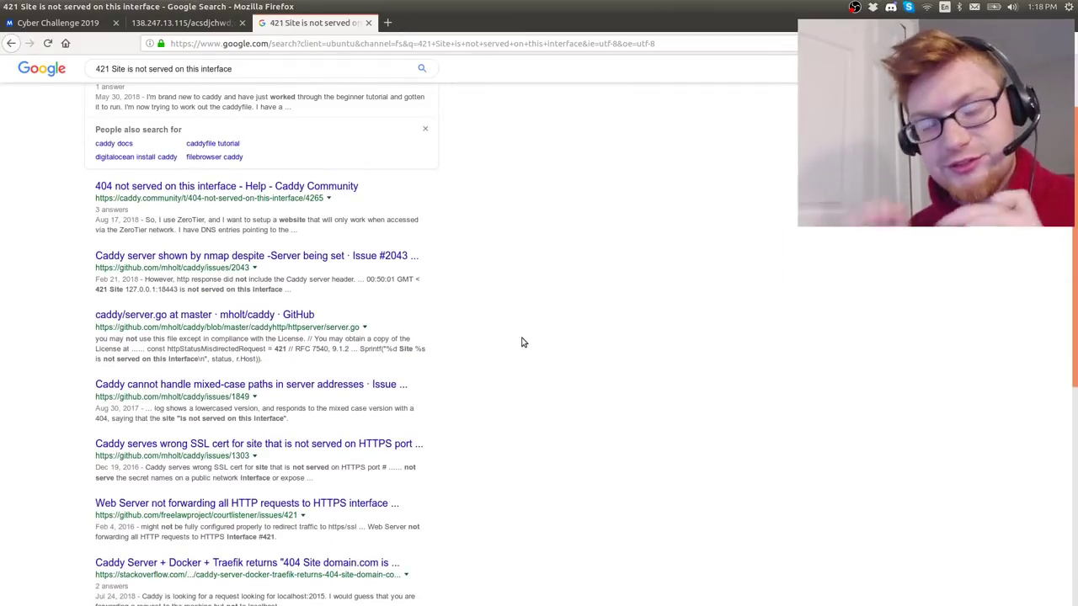
pyautogui.scroll(-2, 521, 341)
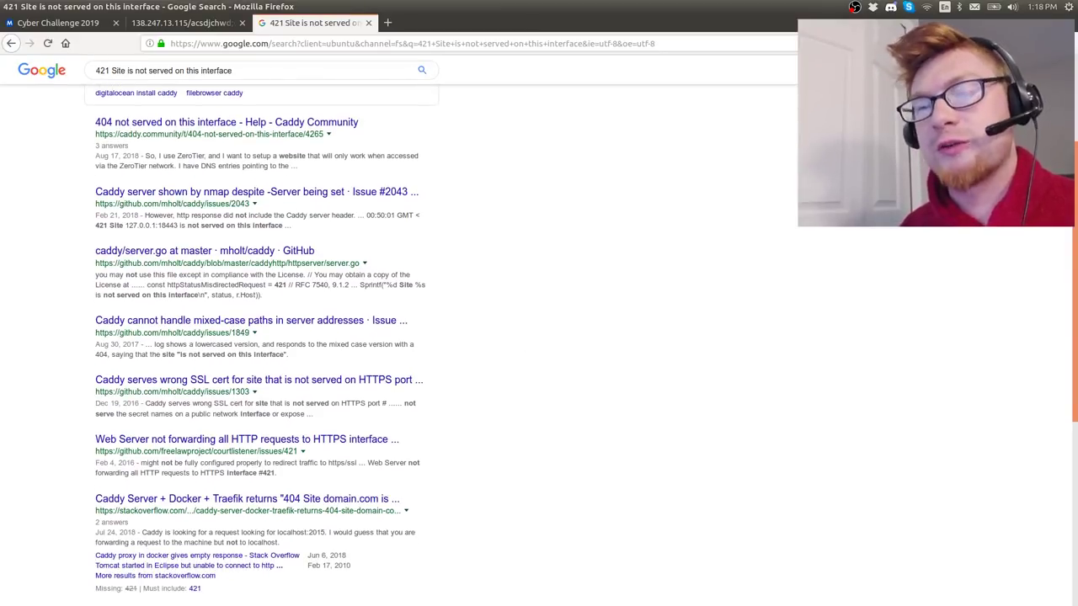
pyautogui.hotkey('ctrl', 'shift', 'Tab')
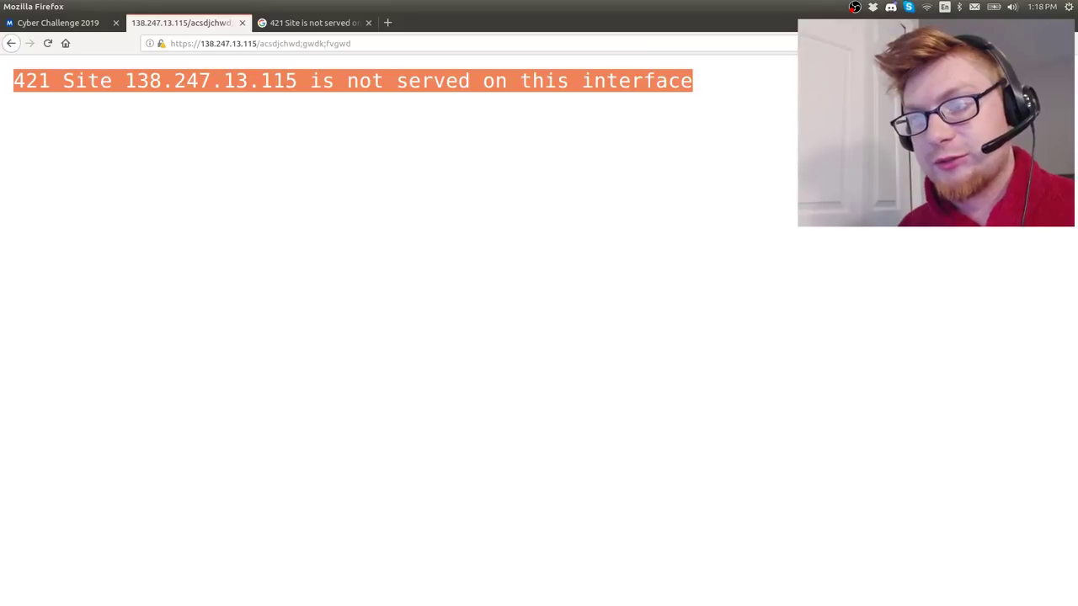
pyautogui.click(522, 340)
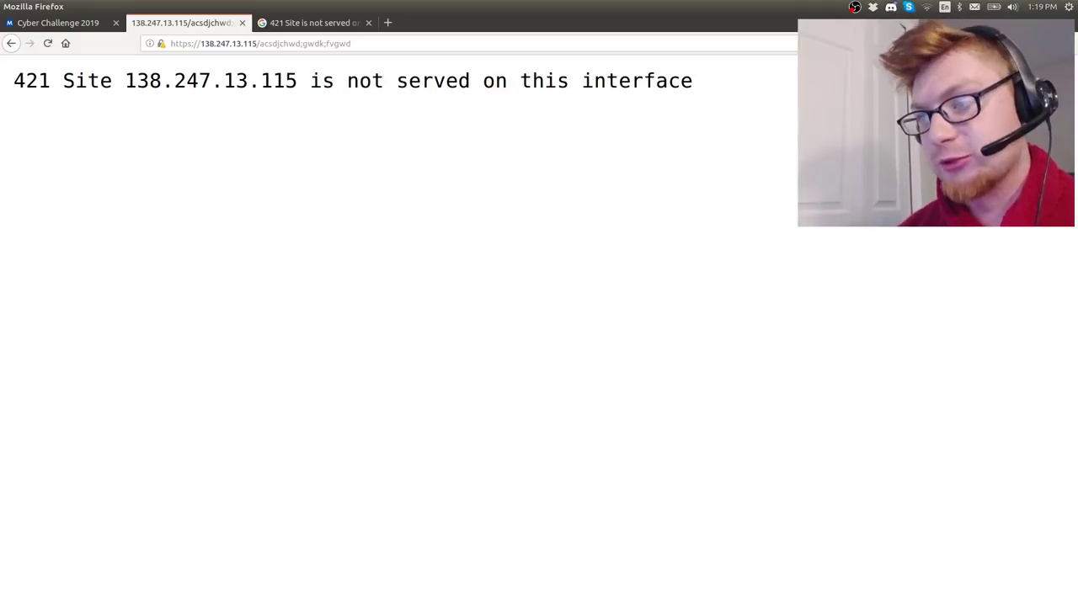
pyautogui.hotkey('ctrl', 'Tab')
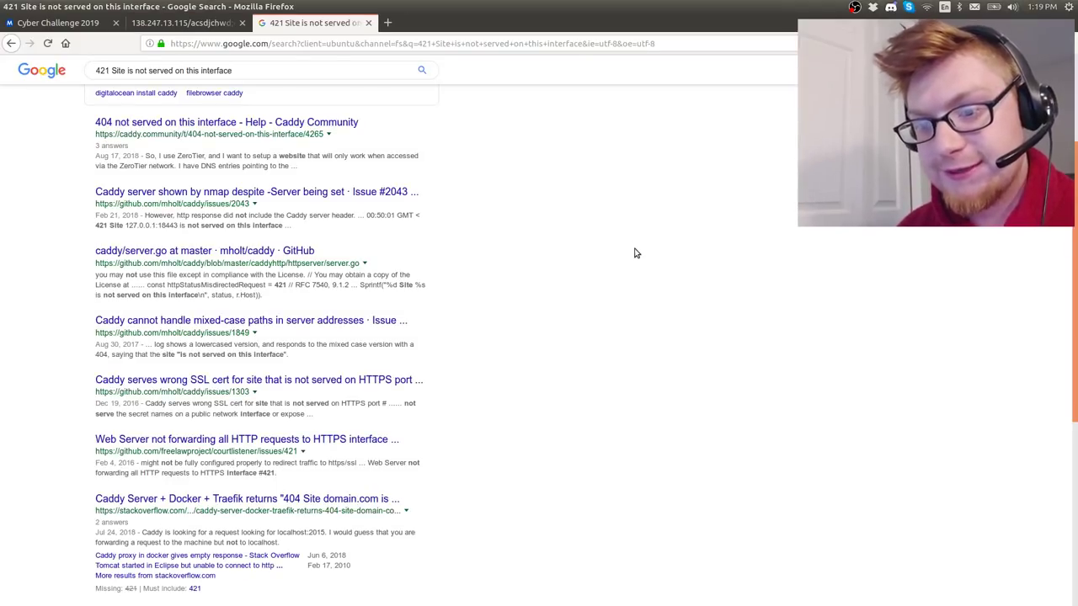
pyautogui.scroll(3, 635, 252)
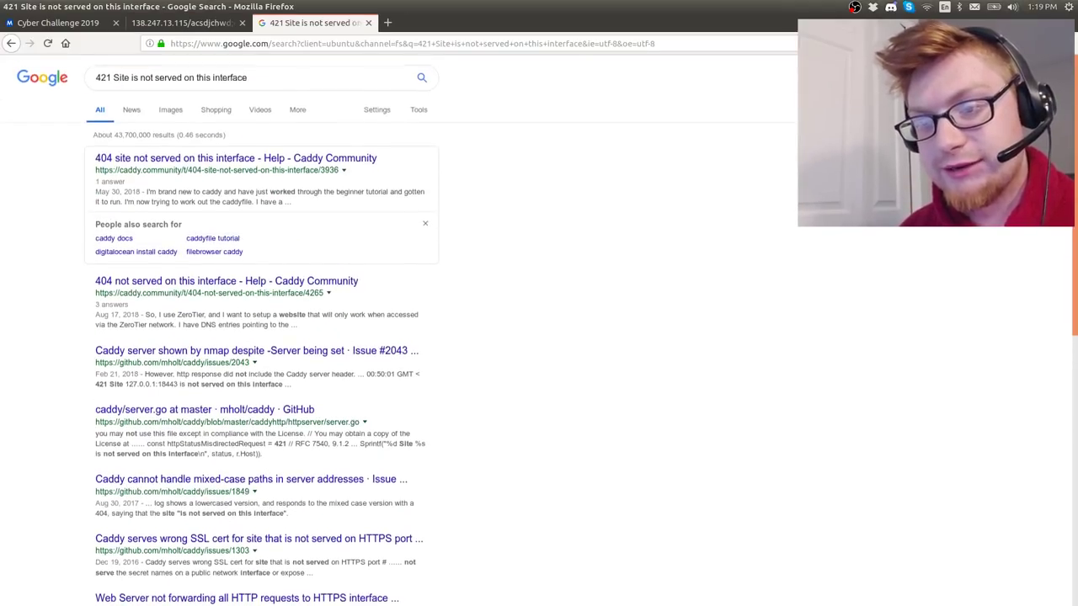
pyautogui.scroll(-2, 636, 253)
pyautogui.hotkey('ctrl', 'shift', 'Tab')
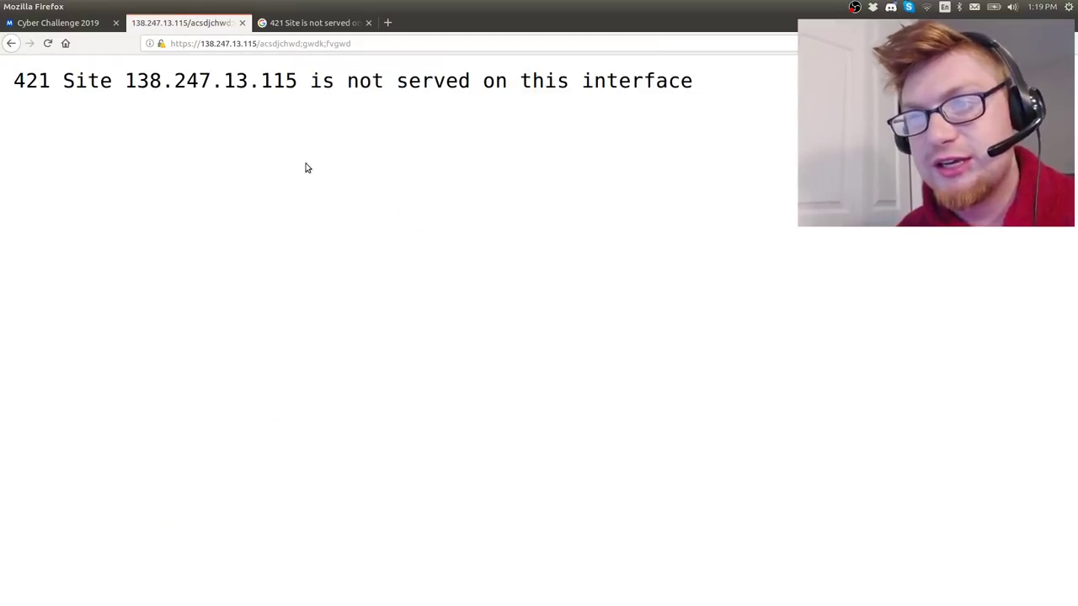
pyautogui.moveTo(100, 76); pyautogui.dragTo(397, 151)
pyautogui.click(401, 150)
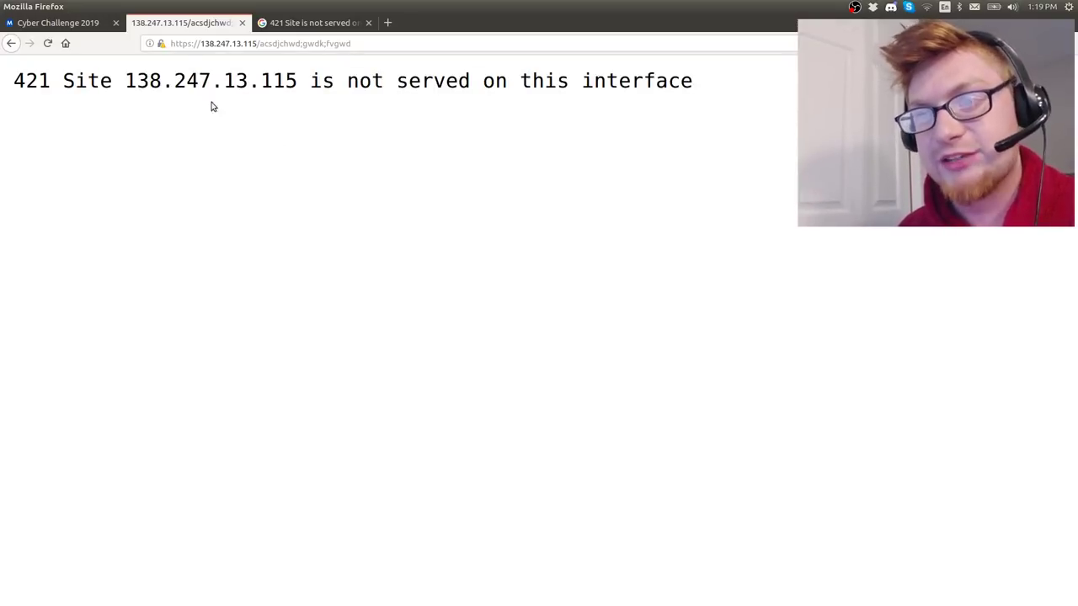
pyautogui.click(161, 44)
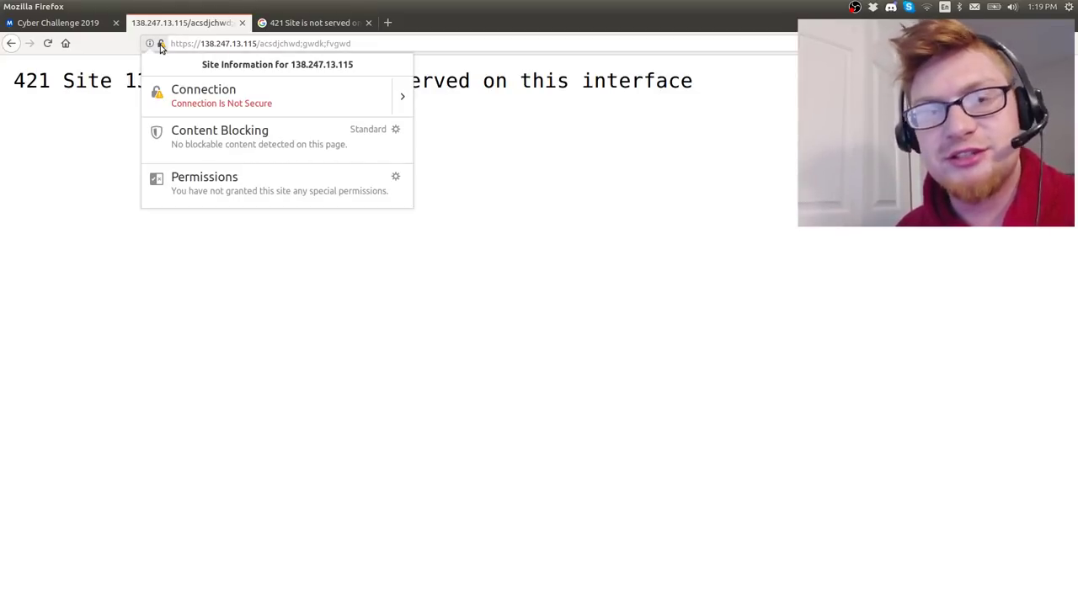
# Close the site info panel and open the 'Caddy serves wrong SSL cert' result on Google.
pyautogui.click(161, 44)
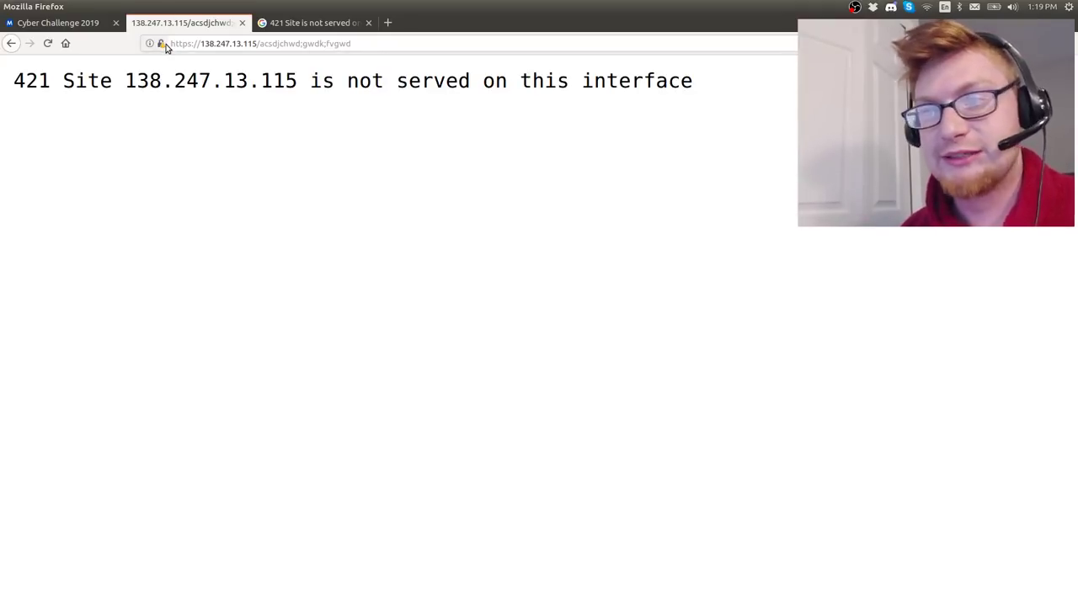
pyautogui.click(322, 25)
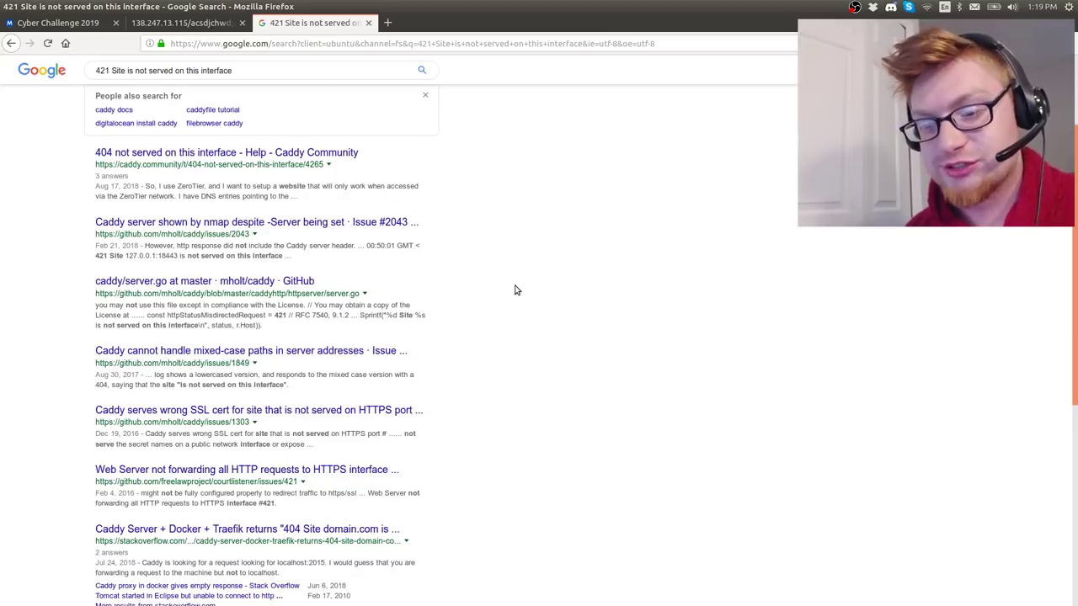
pyautogui.scroll(-1, 505, 299)
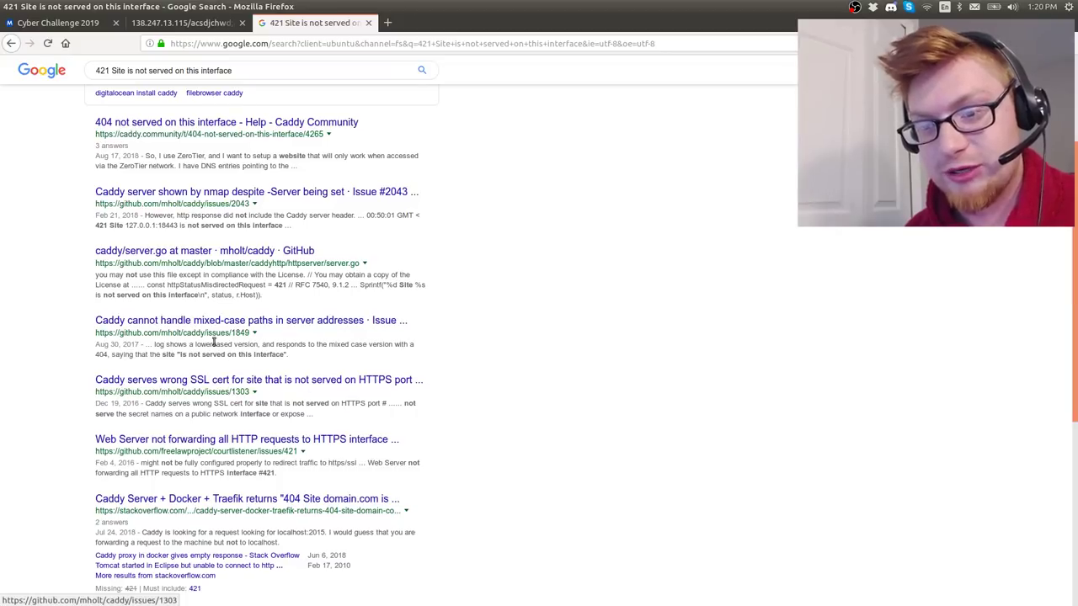
pyautogui.click(285, 380)
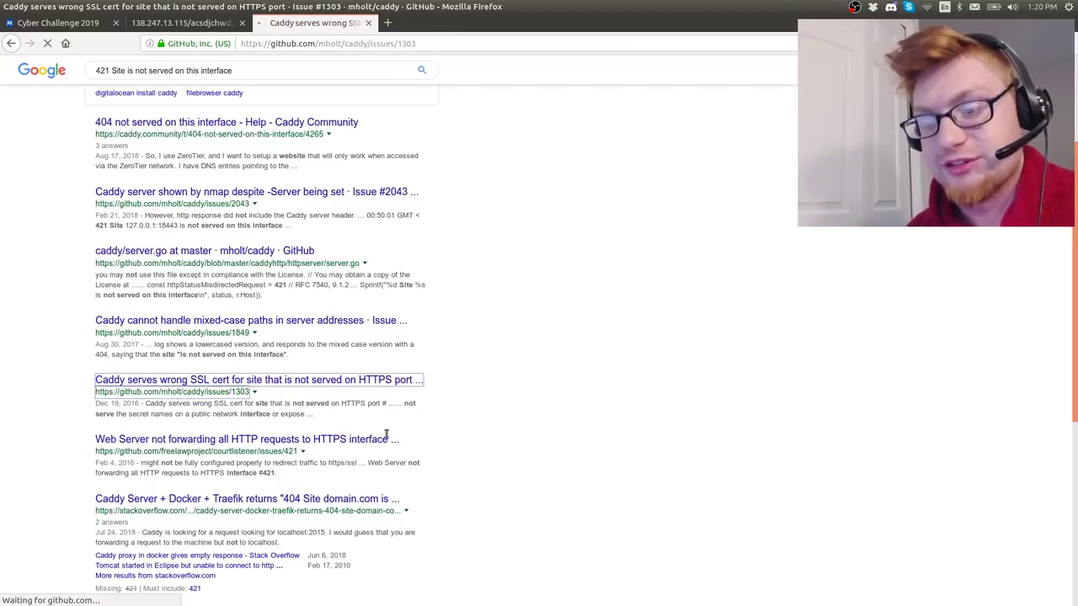
# Scroll GitHub issue #1303 to its /etc/hosts reproduction steps, then switch back to the 138.247.13.115 tab.
pyautogui.scroll(-1, 207, 291)
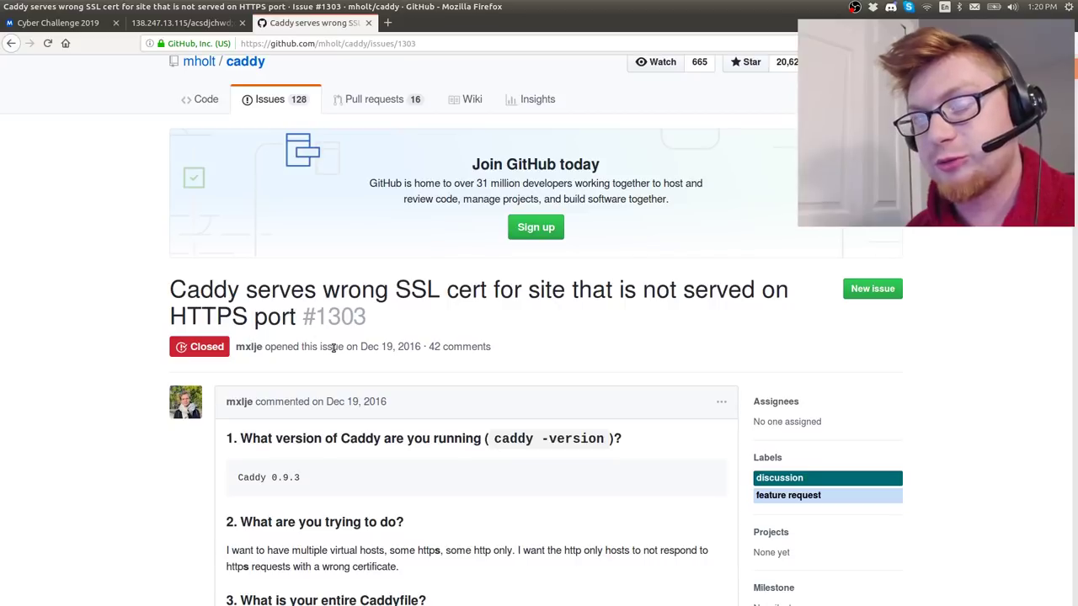
pyautogui.scroll(-8, 334, 348)
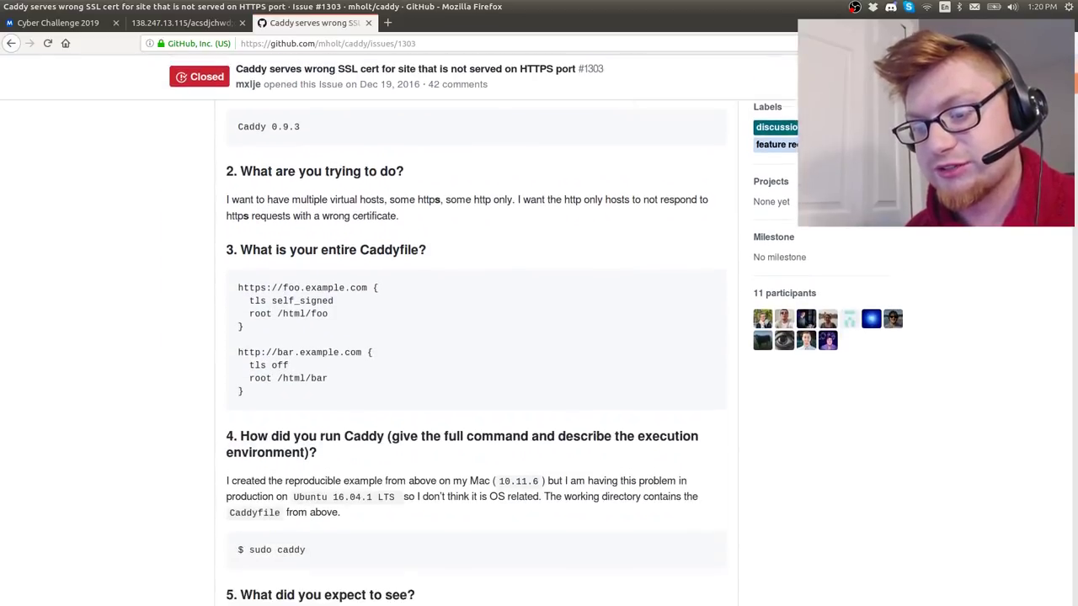
pyautogui.scroll(-6, 476, 353)
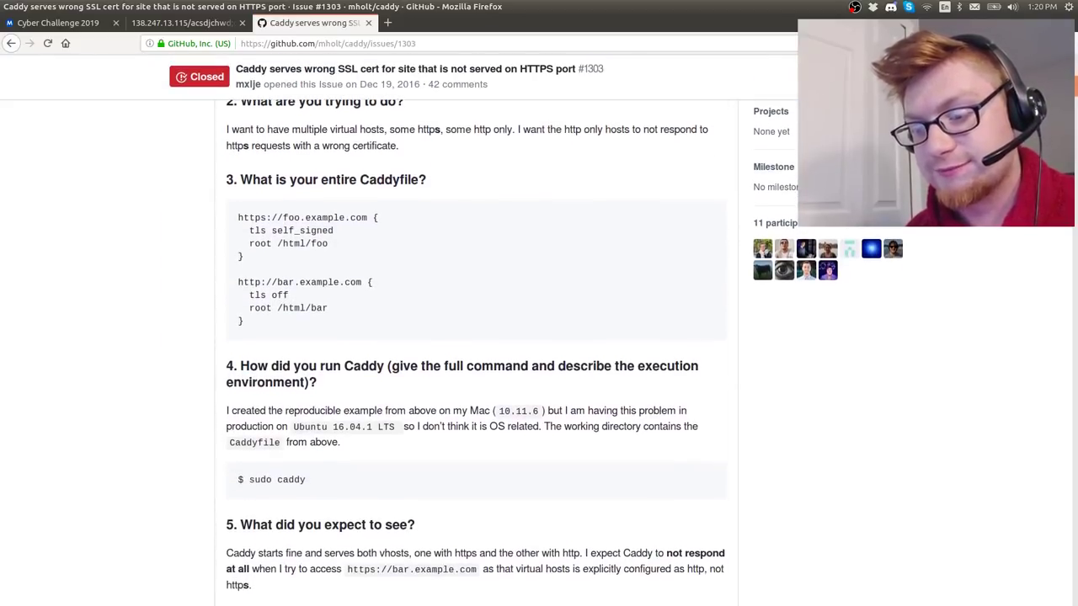
pyautogui.scroll(-3, 315, 488)
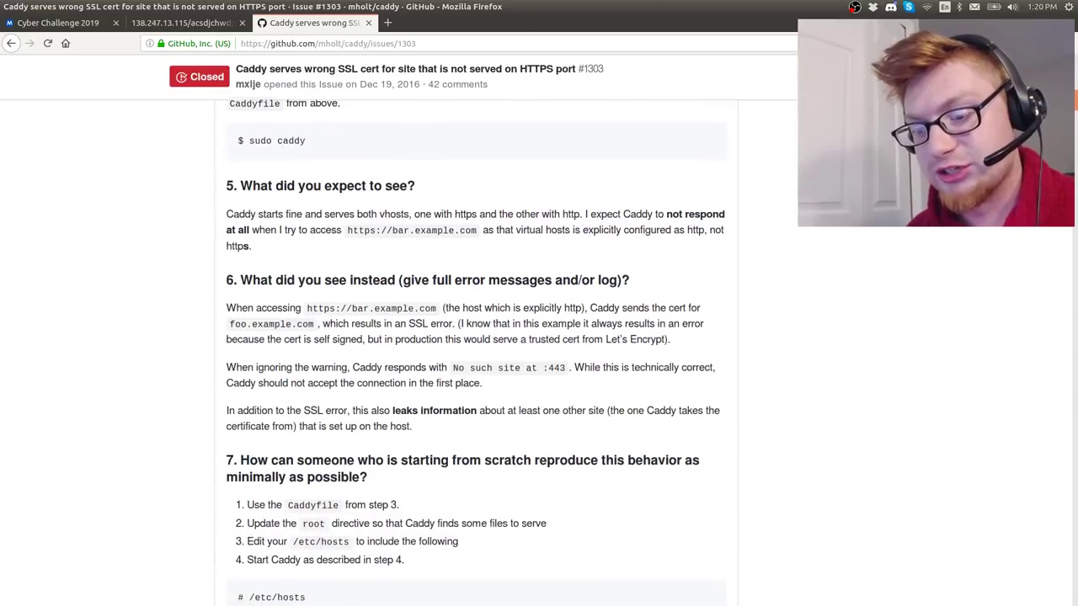
pyautogui.moveTo(294, 501); pyautogui.dragTo(367, 507)
pyautogui.click(367, 507)
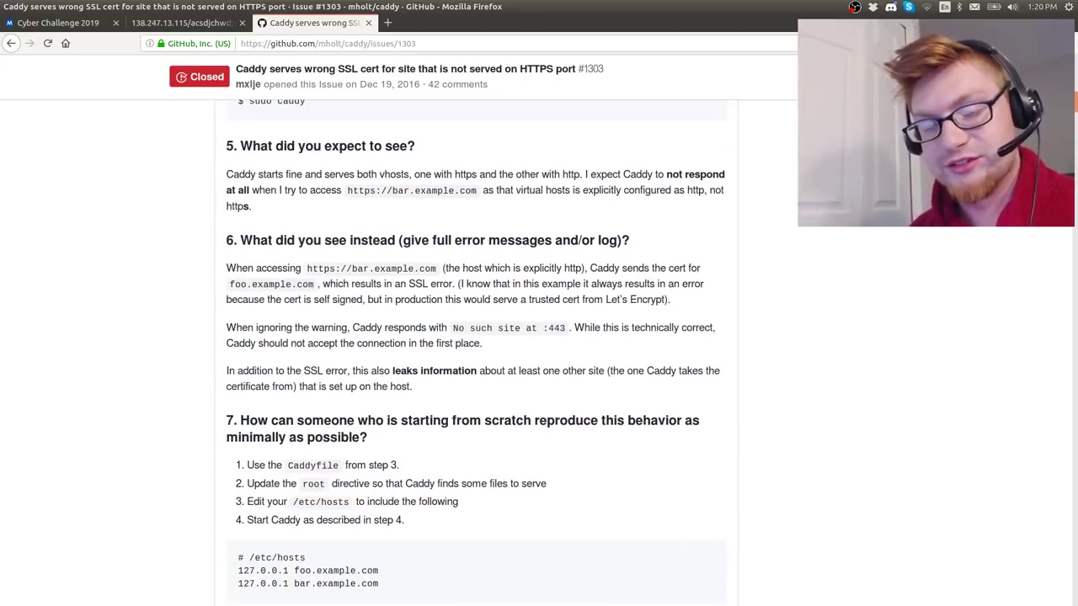
pyautogui.click(200, 27)
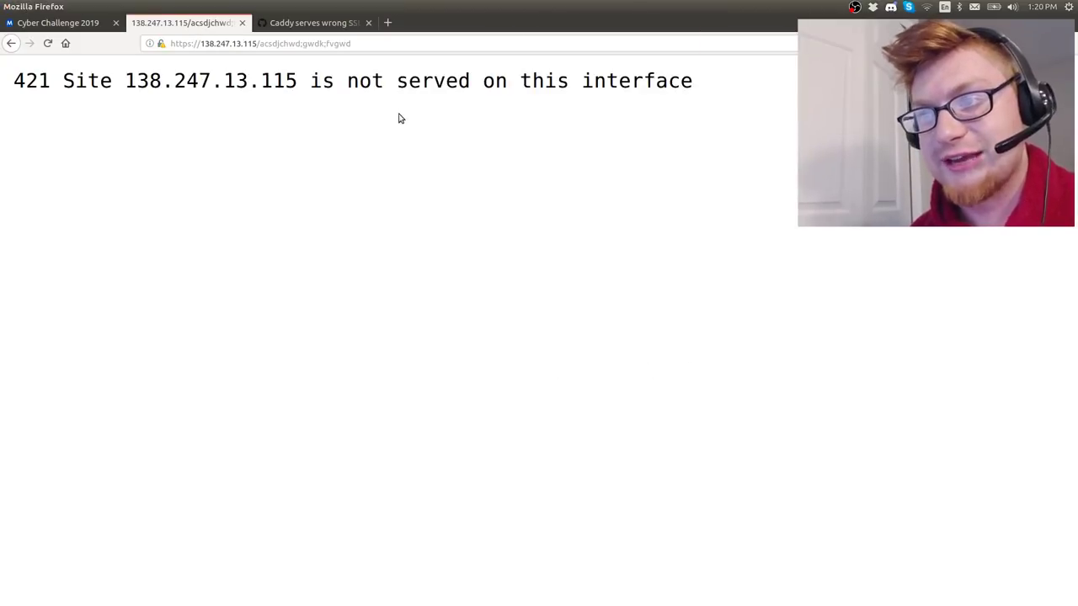
pyautogui.moveTo(371, 81); pyautogui.dragTo(737, 69)
pyautogui.click(738, 69)
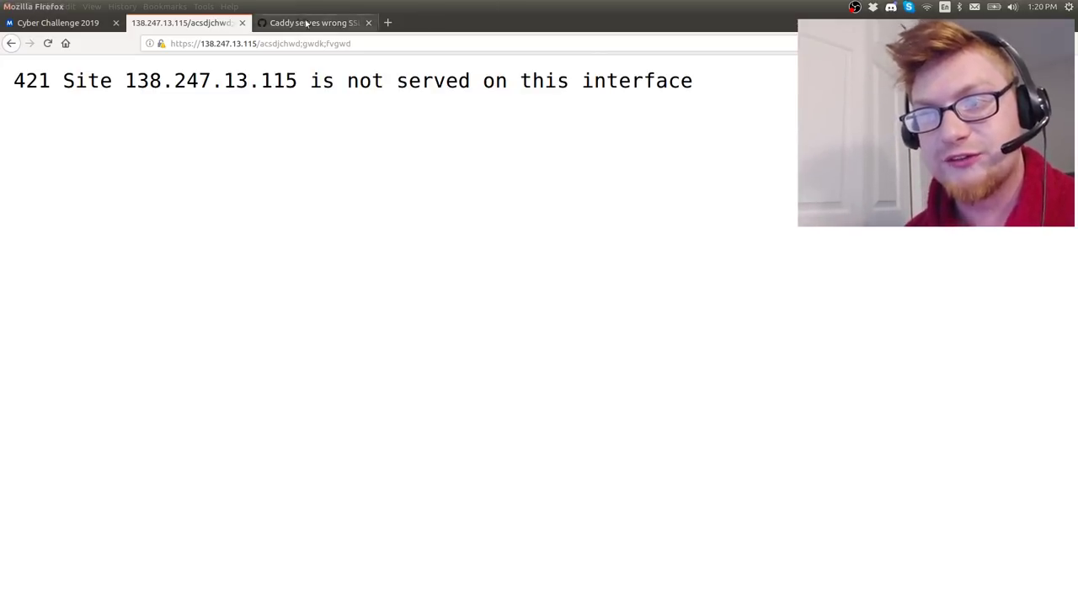
# Open Page Info's security details from the lock icon and view the Caddy Self-Signed certificate.
pyautogui.click(163, 46)
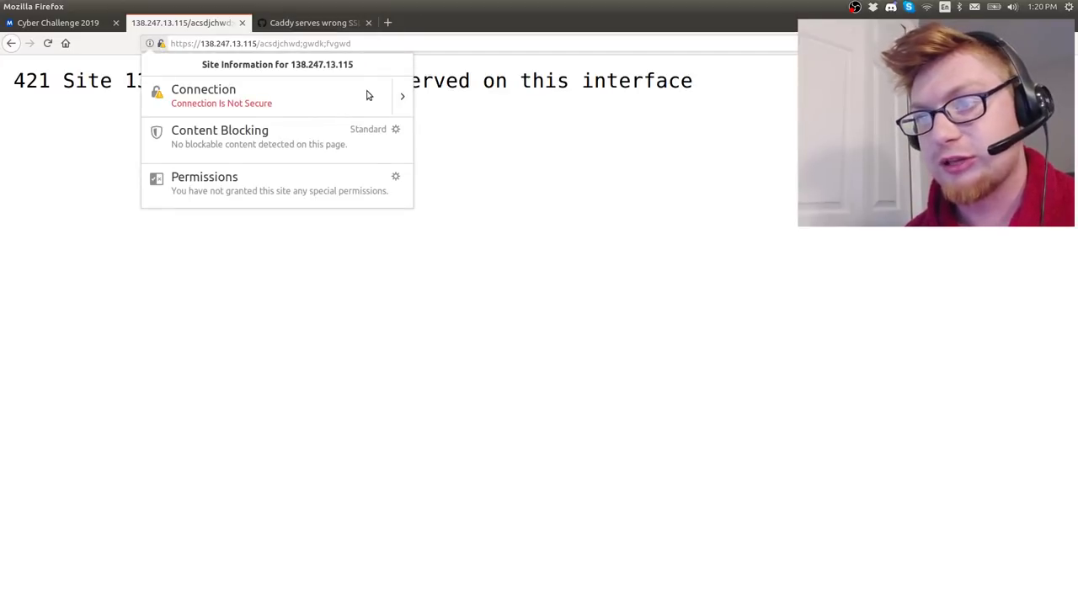
pyautogui.click(396, 110)
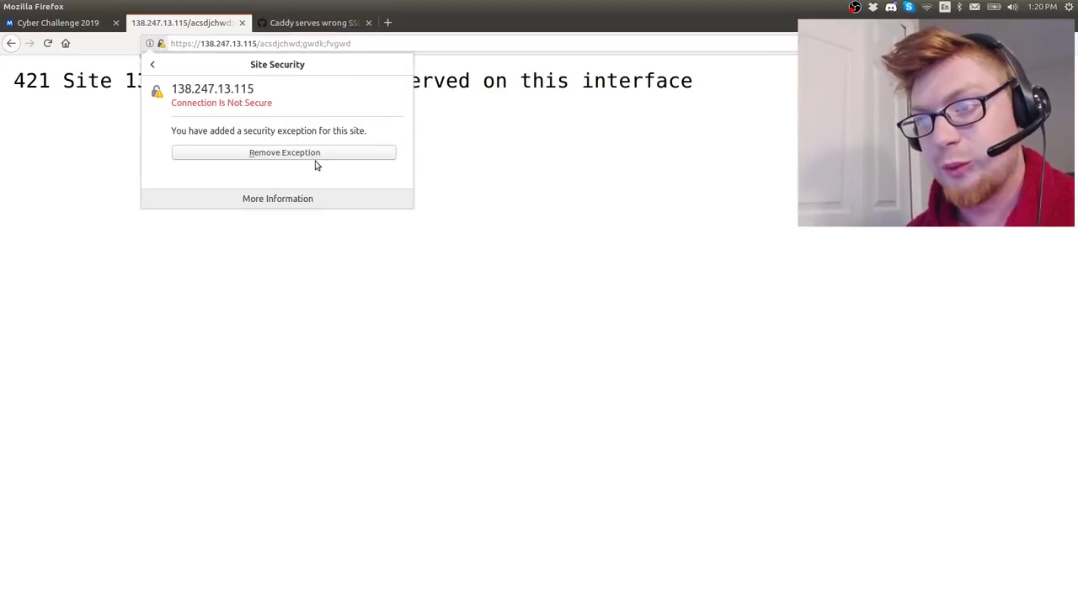
pyautogui.click(277, 206)
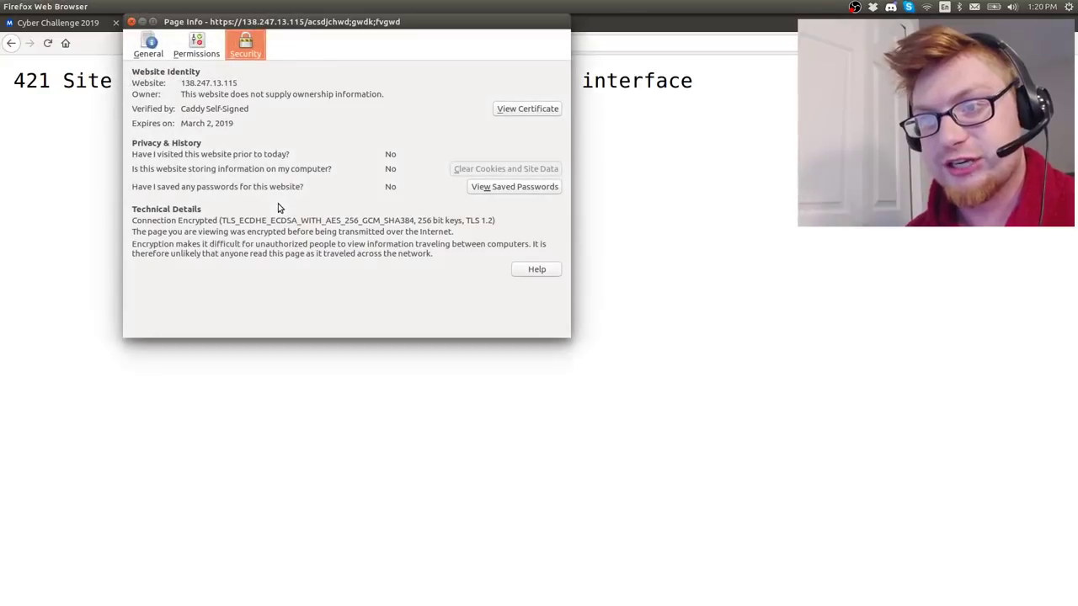
pyautogui.moveTo(290, 22); pyautogui.dragTo(354, 94)
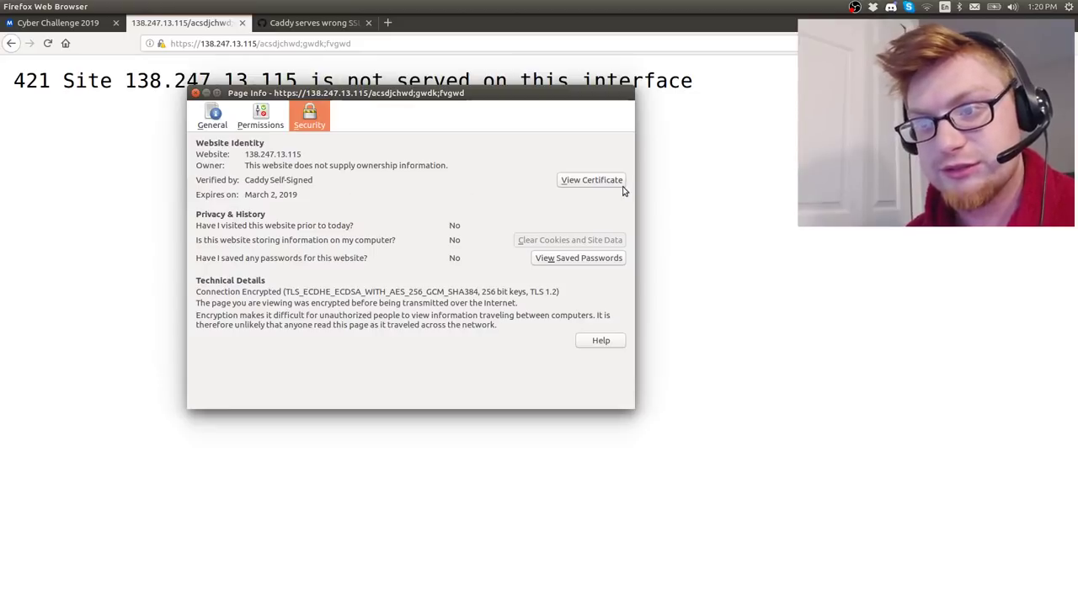
pyautogui.doubleClick(250, 180)
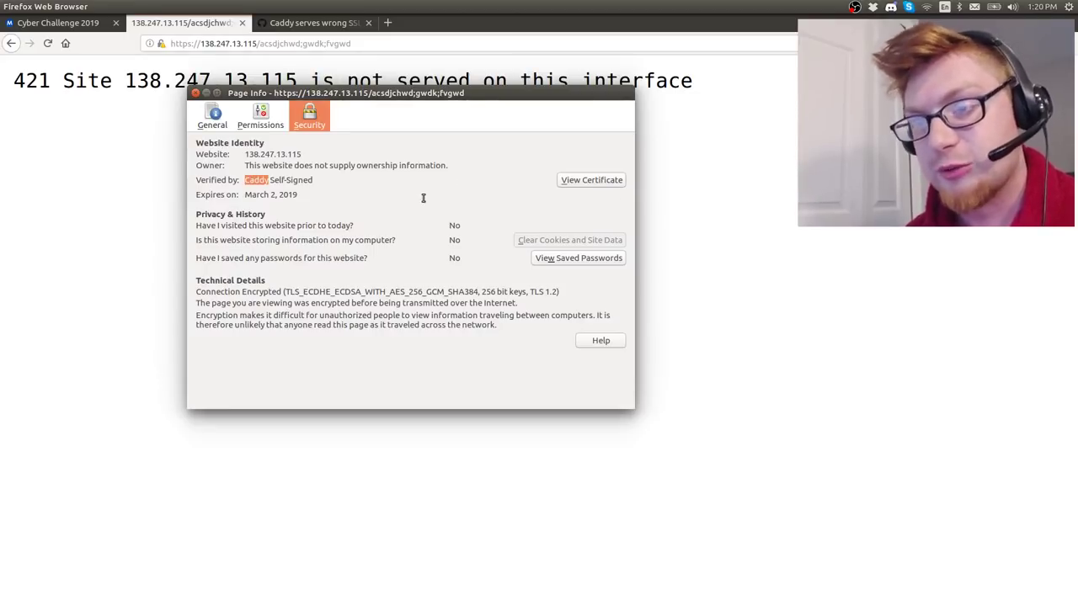
pyautogui.click(590, 182)
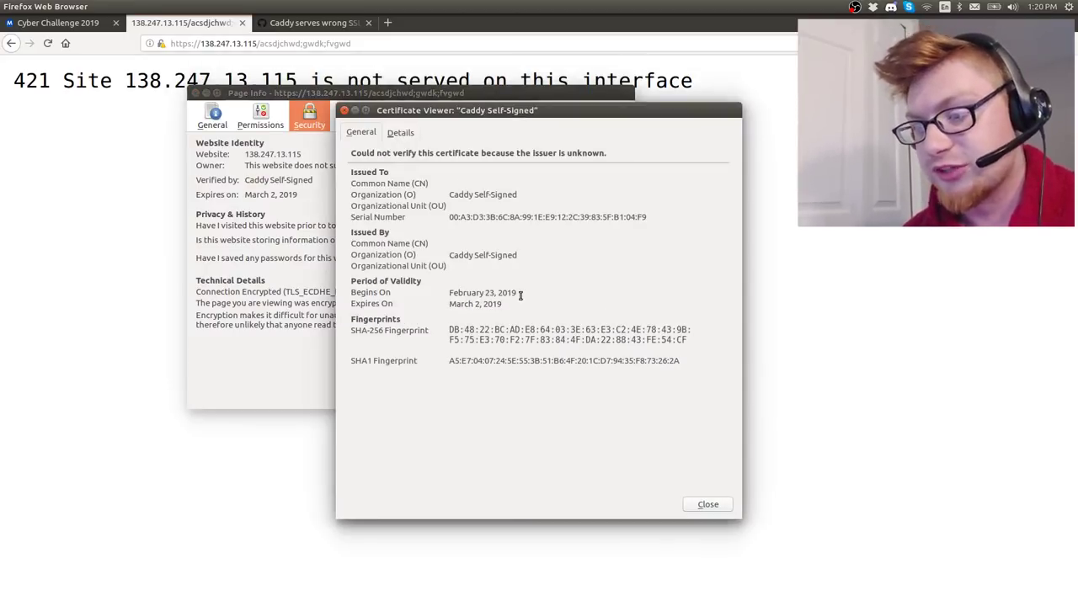
# Step through the certificate's Details fields down to Certificate Subject Alt Name.
pyautogui.click(397, 132)
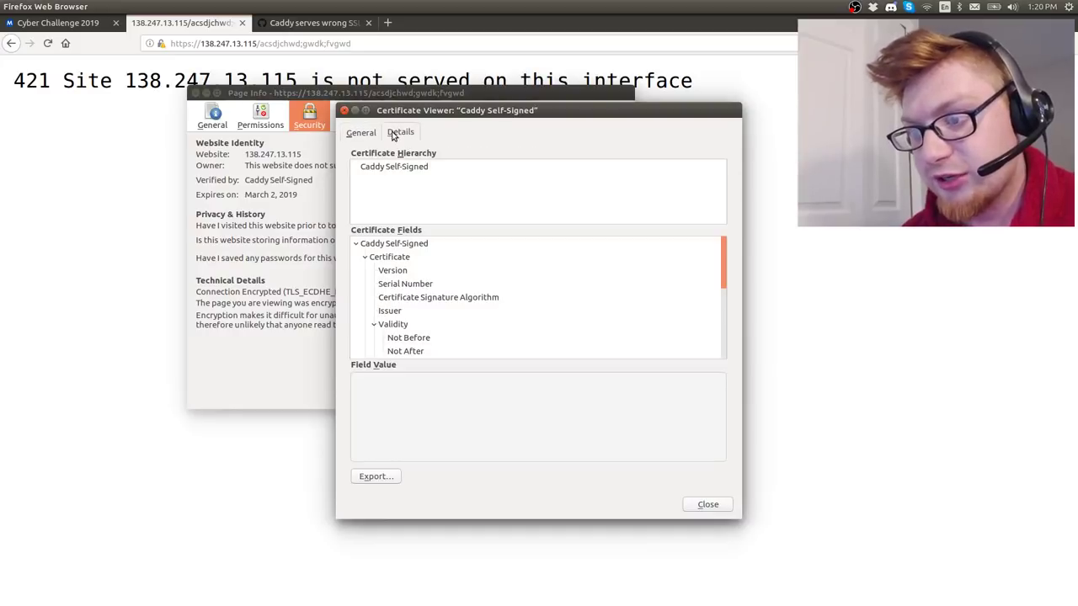
pyautogui.click(392, 271)
pyautogui.press('Down')
pyautogui.press('Down')
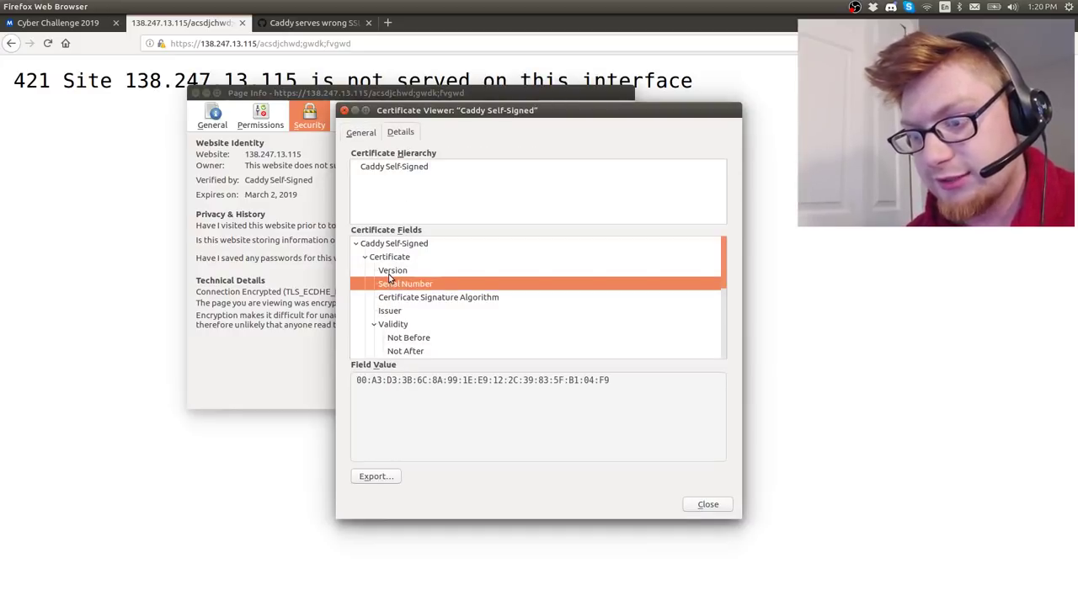
pyautogui.press('Down')
pyautogui.press('Down')
pyautogui.press('Down')
pyautogui.press('Down')
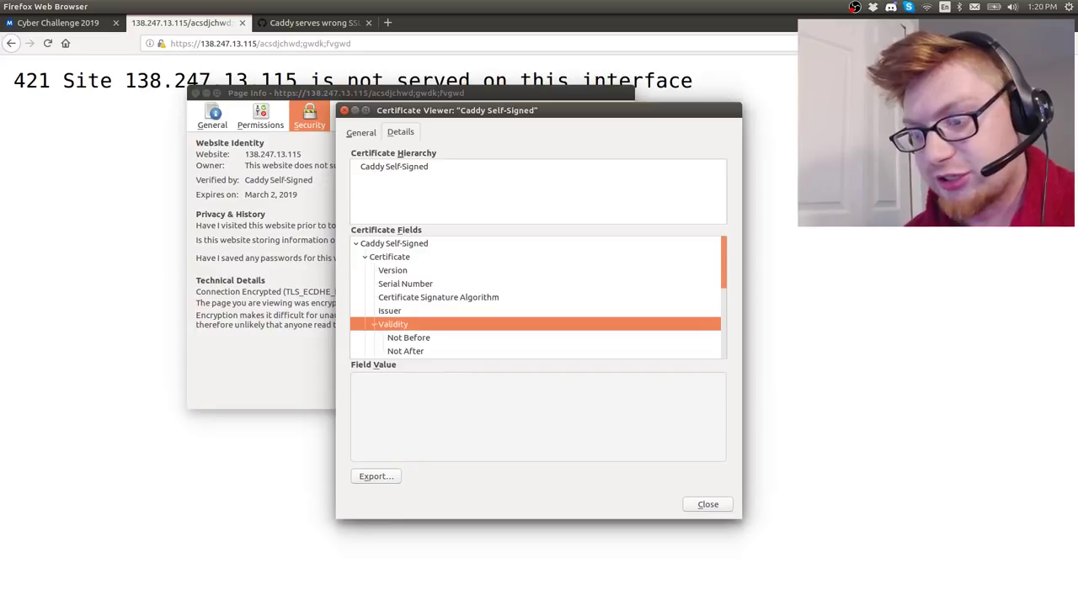
pyautogui.press('Down')
pyautogui.press('Down')
pyautogui.press('Down')
pyautogui.press('Down')
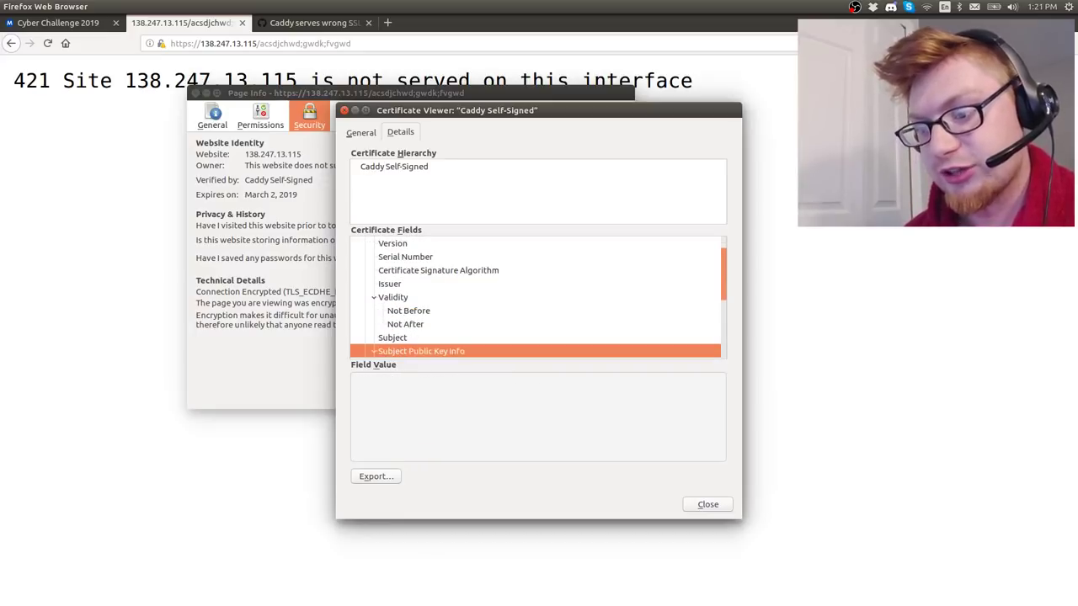
pyautogui.press('Down')
pyautogui.press('Down')
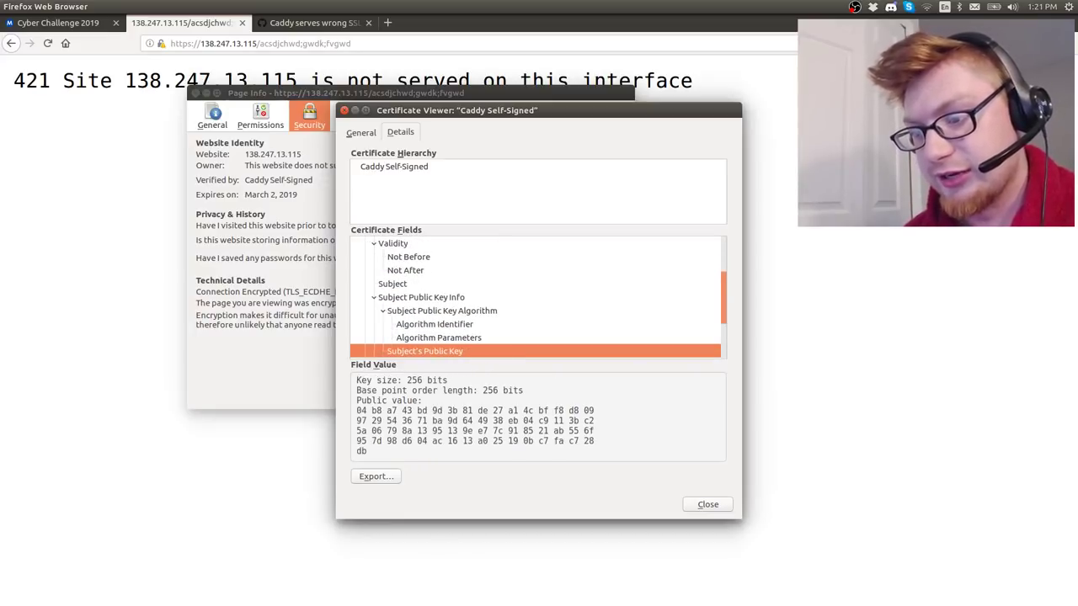
pyautogui.press('Down')
pyautogui.press('Down')
pyautogui.press('Down')
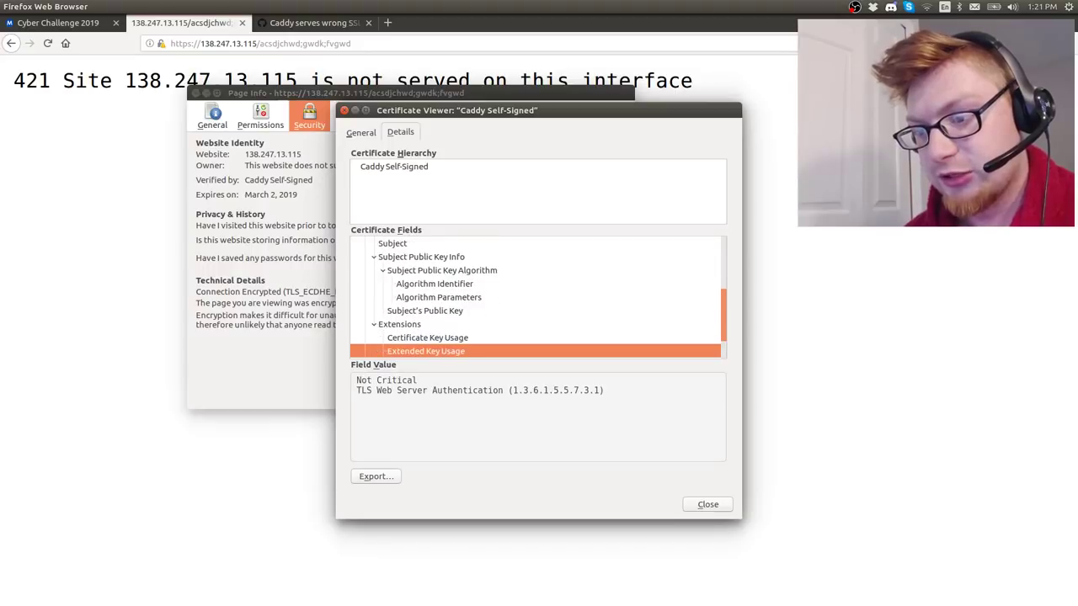
pyautogui.press('Down')
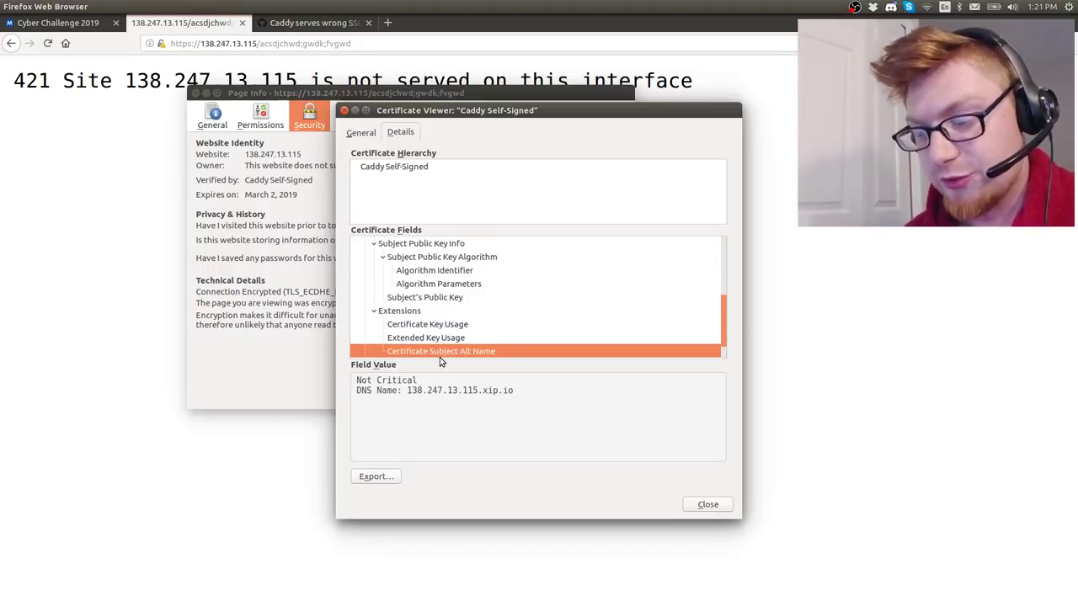
# Select the DNS name 138.247.13.115.xip.io, then inspect the signature algorithm and value.
pyautogui.moveTo(407, 390)
pyautogui.mouseDown()
pyautogui.moveTo(517, 390)
pyautogui.moveTo(408, 391)
pyautogui.mouseUp()
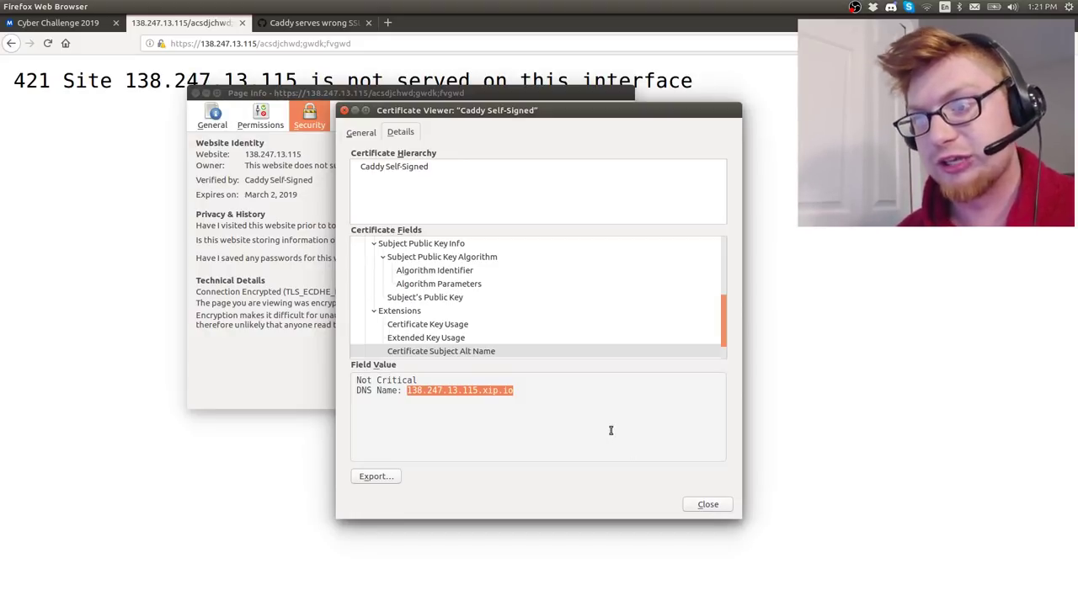
pyautogui.scroll(-1, 549, 312)
pyautogui.click(512, 339)
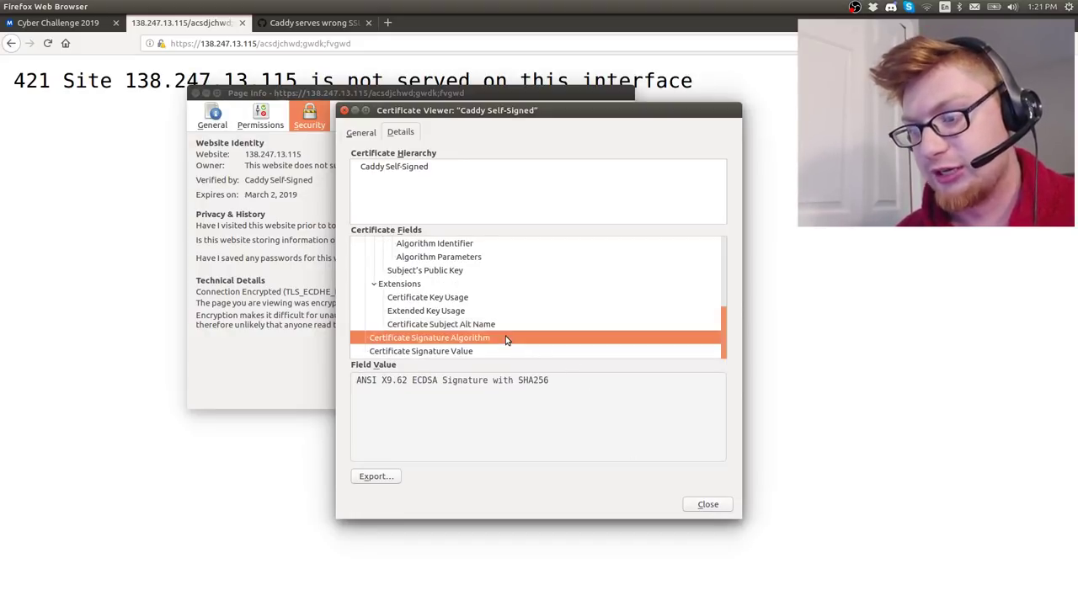
pyautogui.click(505, 351)
# Close the certificate viewer, Page Info and the extra tabs, returning to the challenge page.
pyautogui.click(705, 503)
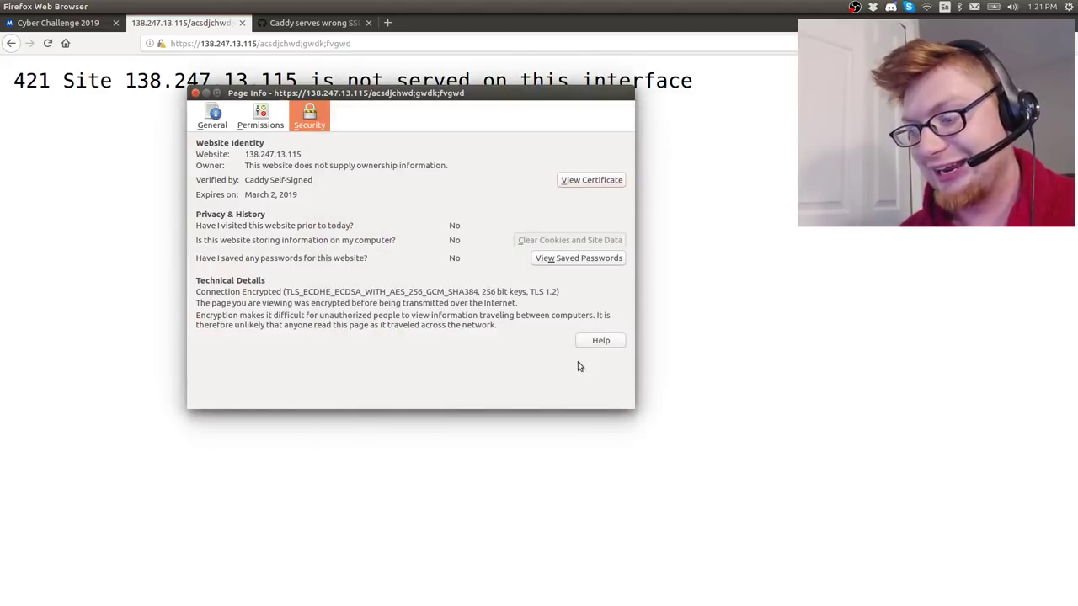
pyautogui.click(194, 94)
pyautogui.hotkey('ctrl', 'w')
pyautogui.hotkey('ctrl', 'w')
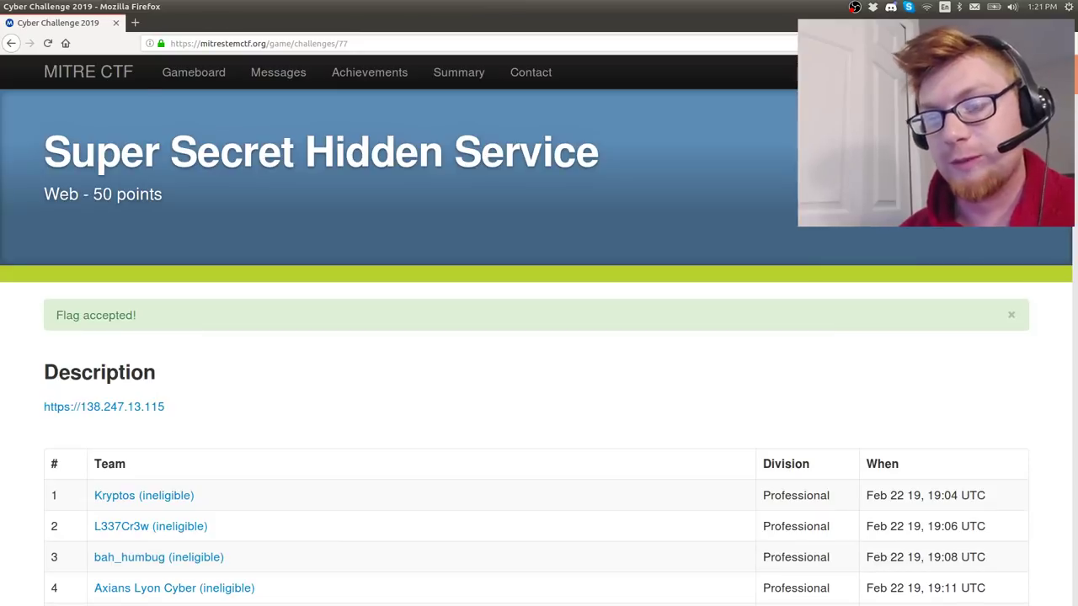
pyautogui.click(107, 406)
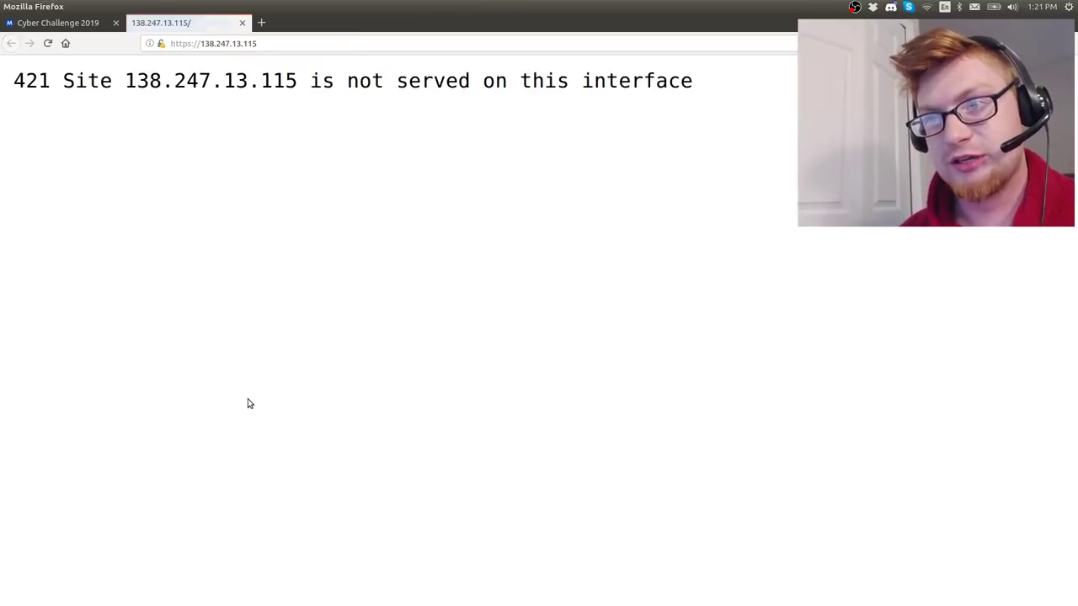
pyautogui.hotkey('ctrl', 'w')
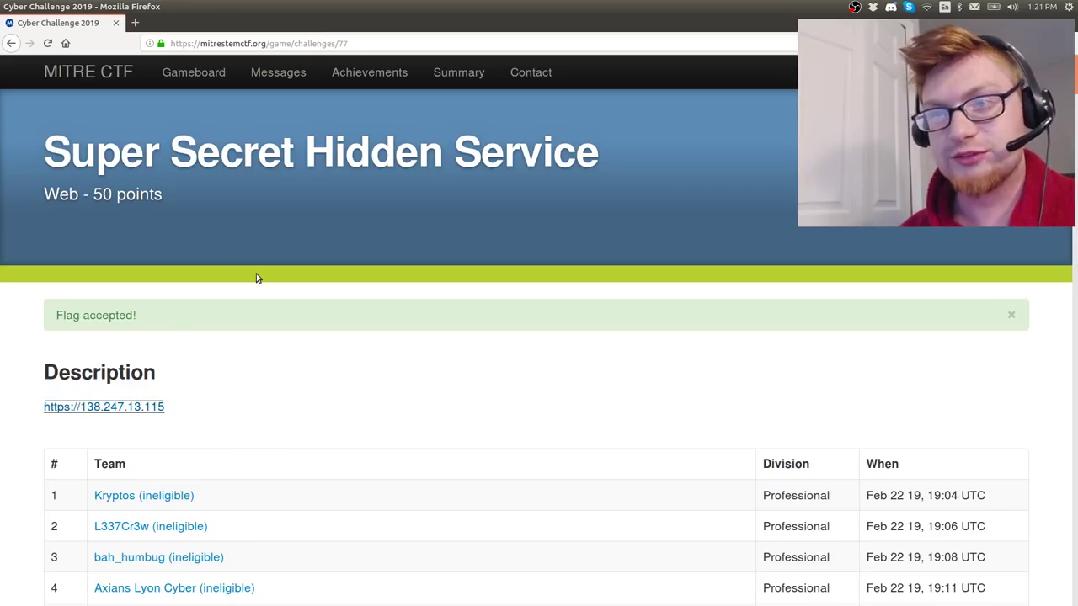
pyautogui.press('super')
pyautogui.write('fire')
pyautogui.press('Return')
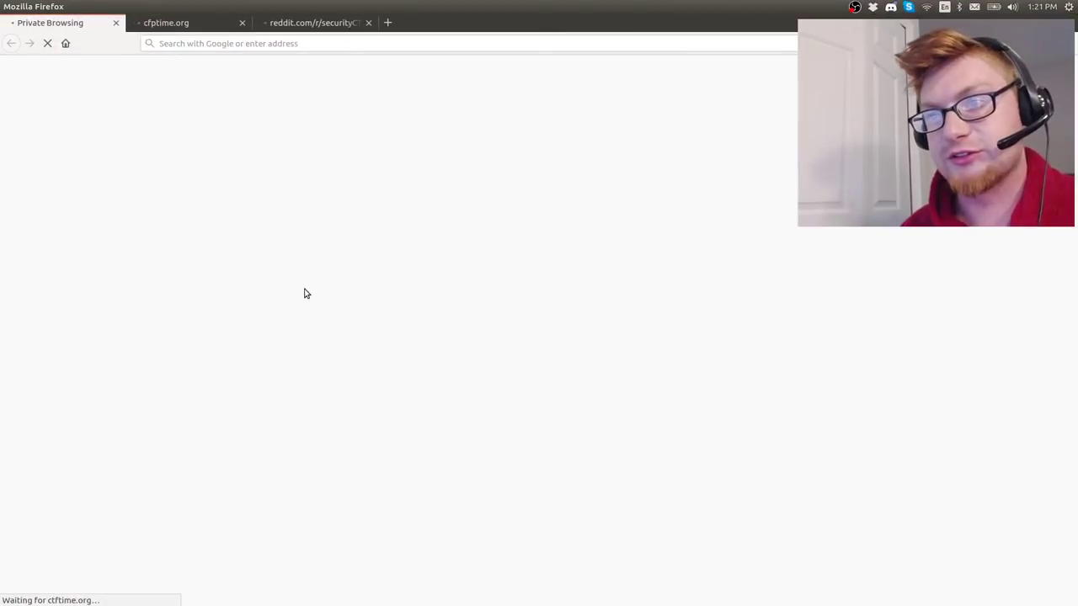
pyautogui.rightClick(133, 403)
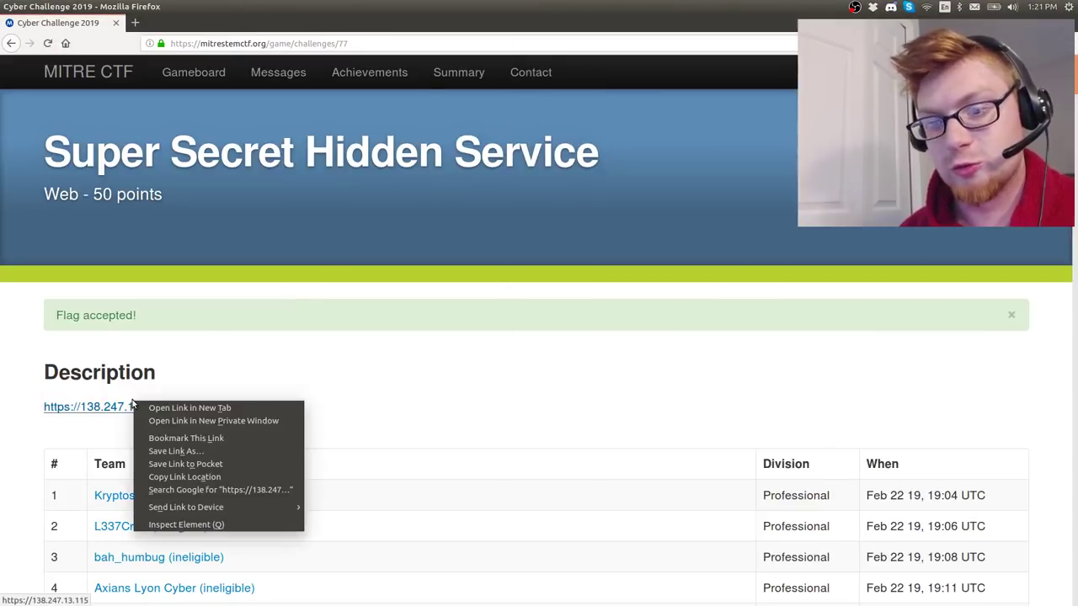
pyautogui.click(194, 476)
pyautogui.hotkey('alt', 'Tab')
pyautogui.hotkey('ctrl', 'l')
pyautogui.write('https://138.247.13.115')
pyautogui.press('Return')
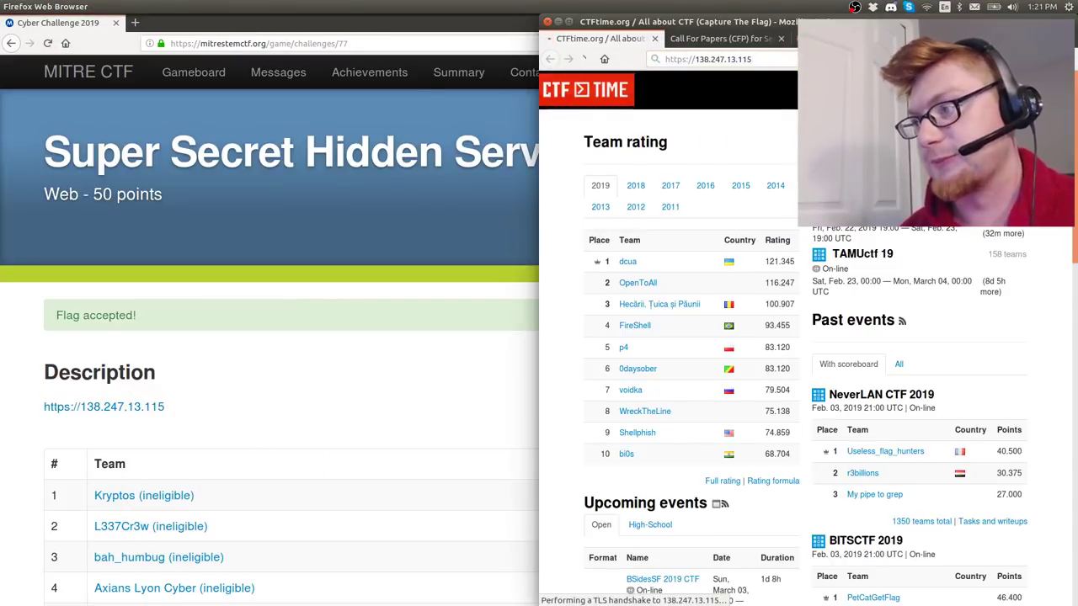
pyautogui.hotkey('alt', 'Tab')
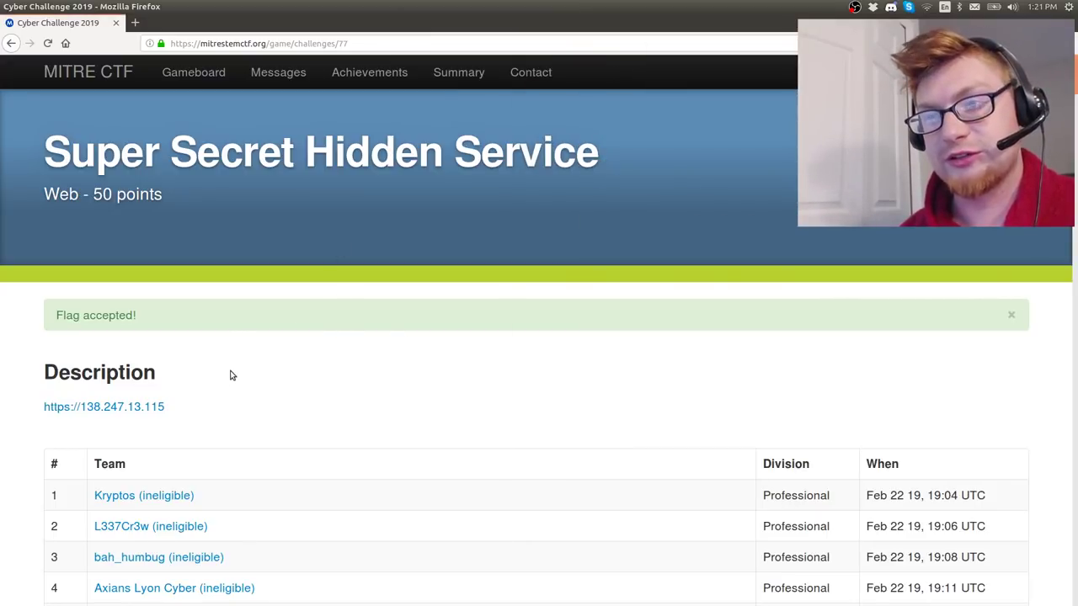
# Launch a fresh Firefox window by typing fire in the Dash, then maximize it.
pyautogui.press('super')
pyautogui.press('Escape')
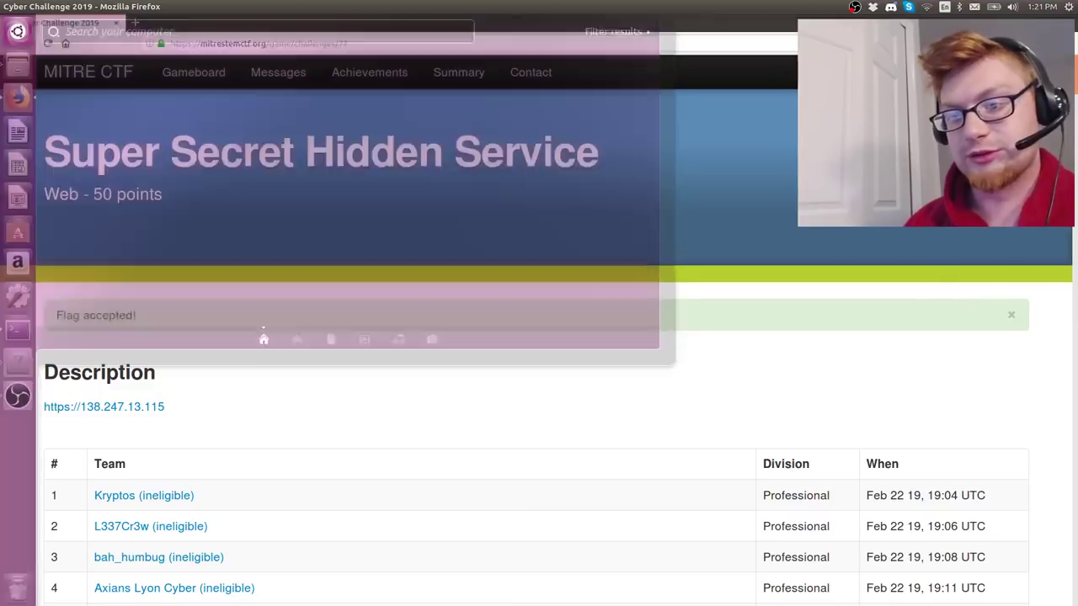
pyautogui.press('F12')
pyautogui.hotkey('alt', 'Tab')
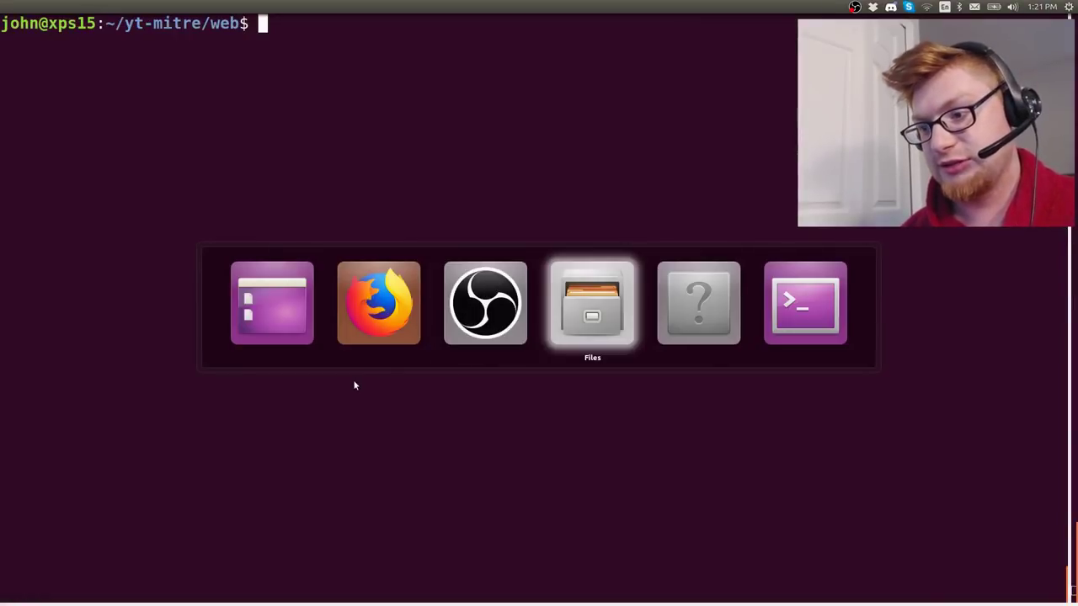
pyautogui.hotkey('alt', 'shift', 'Tab')
pyautogui.hotkey('alt', 'shift', 'Tab')
pyautogui.press('super')
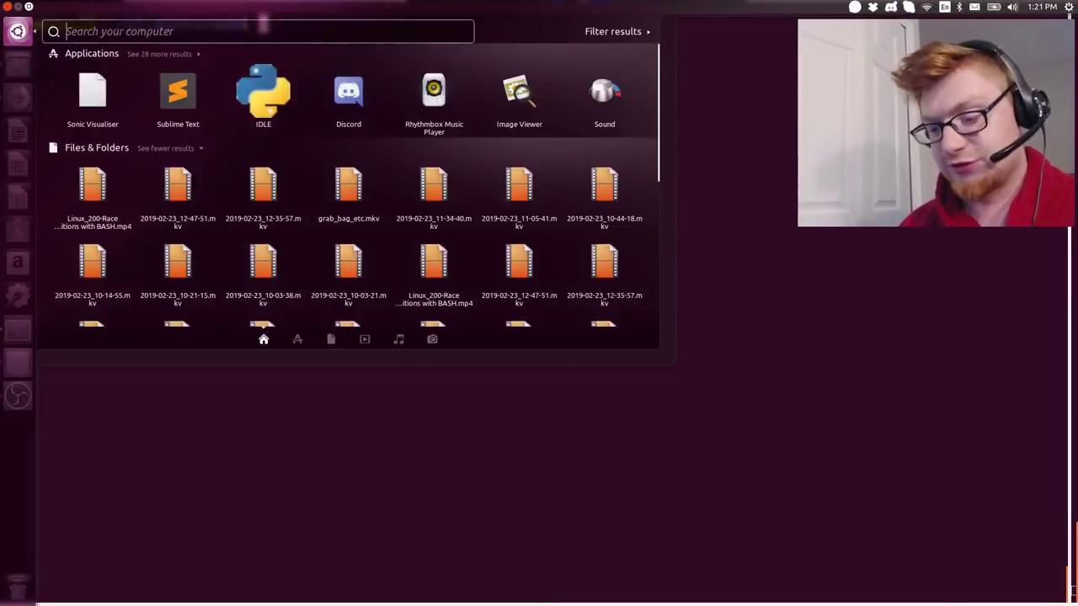
pyautogui.write('fire')
pyautogui.press('Return')
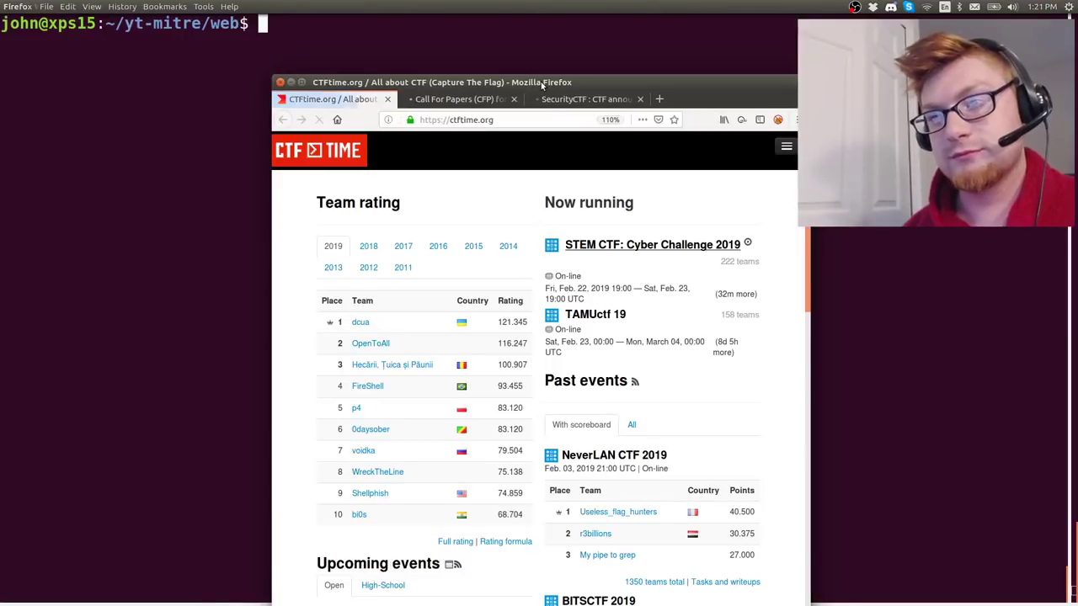
pyautogui.doubleClick(543, 82)
# Load 138.247.13.115, remove its certificate exception, and reset the page zoom.
pyautogui.hotkey('ctrl', 'l')
pyautogui.write('https://138.247.13.115')
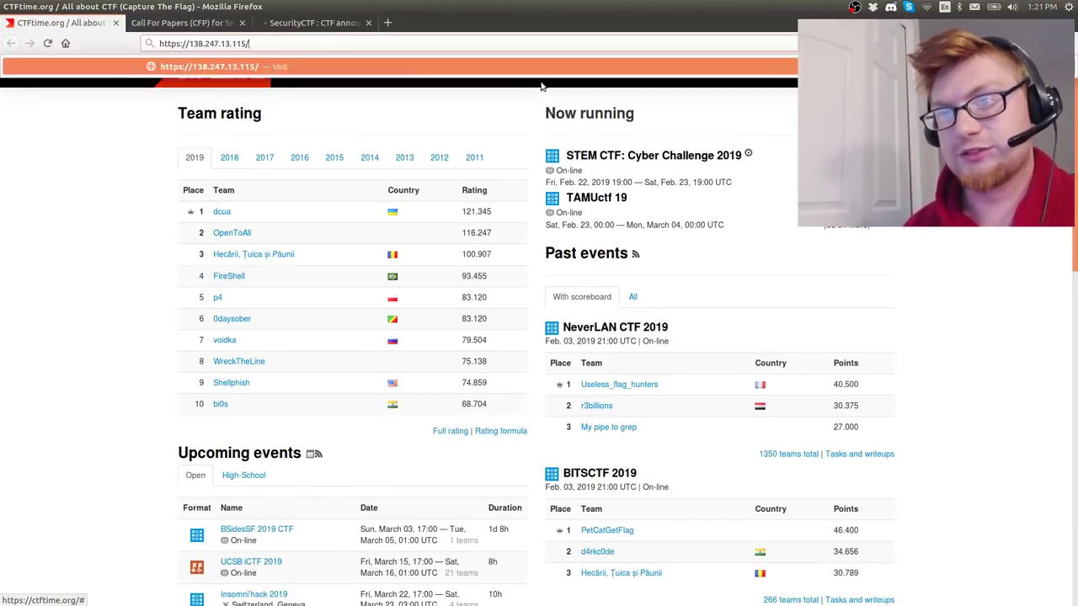
pyautogui.press('Return')
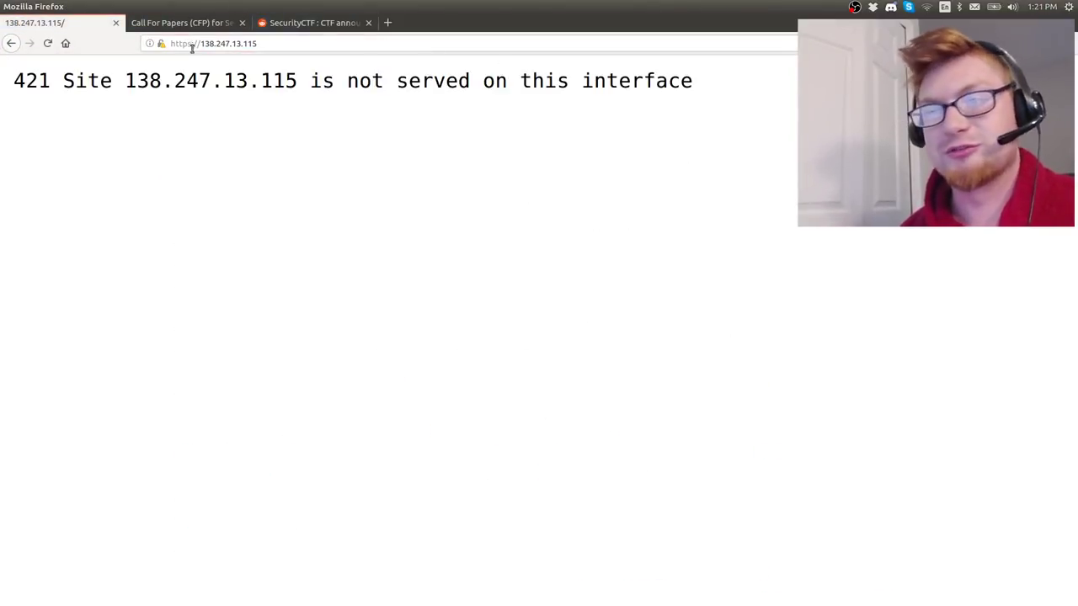
pyautogui.click(159, 44)
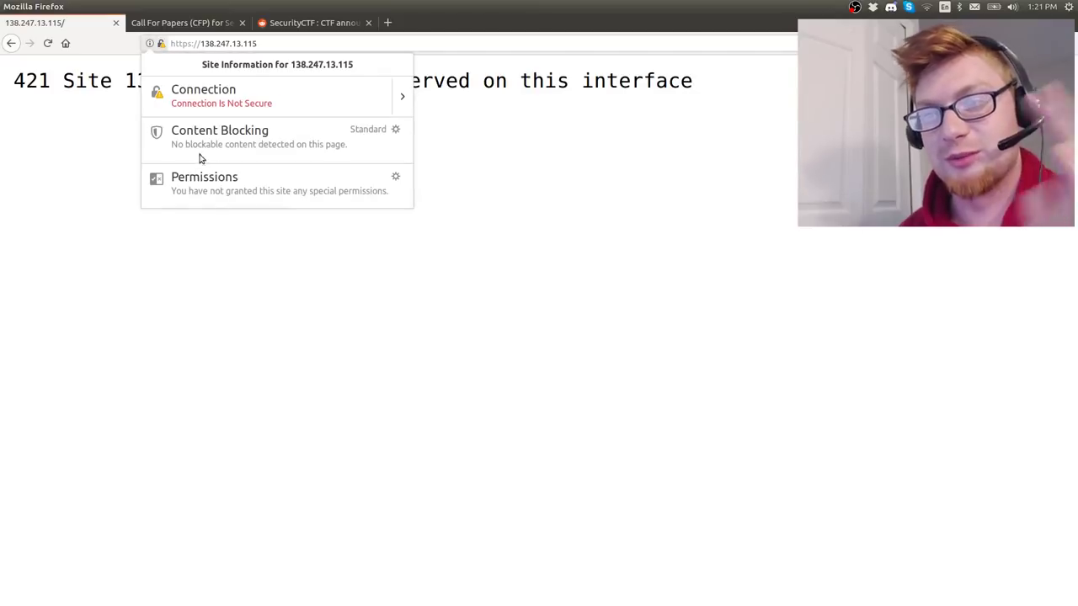
pyautogui.click(401, 96)
pyautogui.click(348, 154)
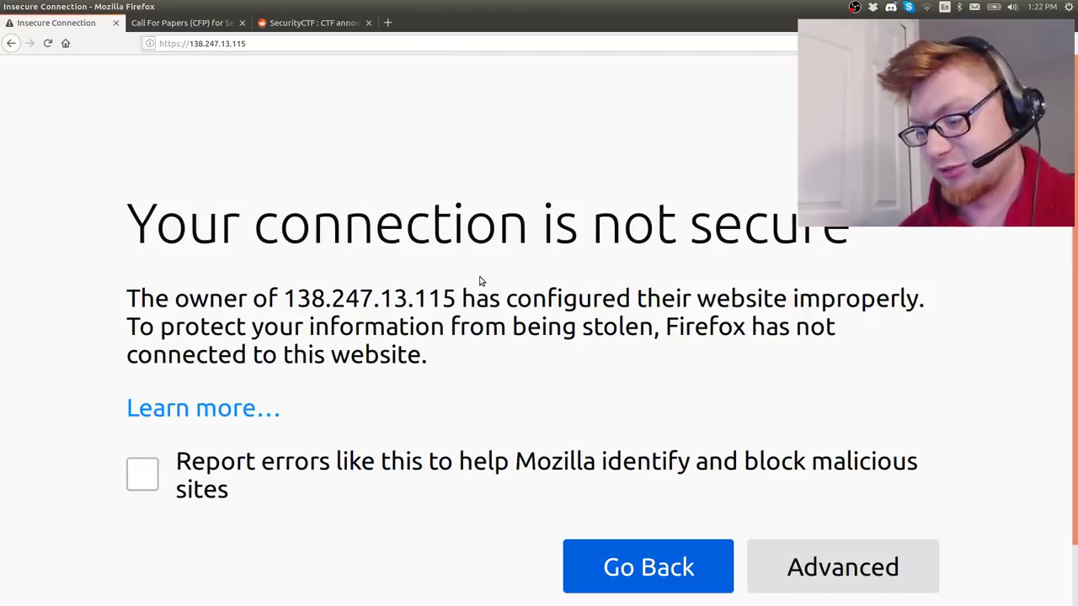
pyautogui.hotkey('ctrl', '-')
pyautogui.hotkey('ctrl', '-')
pyautogui.hotkey('ctrl', '-')
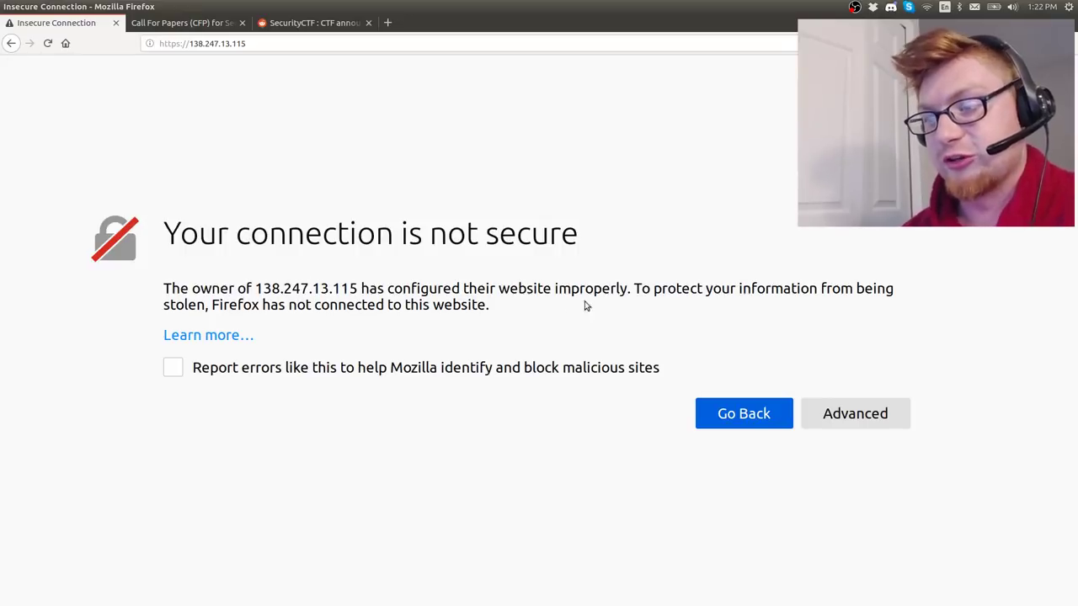
# Show the certificate error details and select the valid hostname 138.247.13.115.xip.io.
pyautogui.click(846, 412)
pyautogui.scroll(-2, 799, 324)
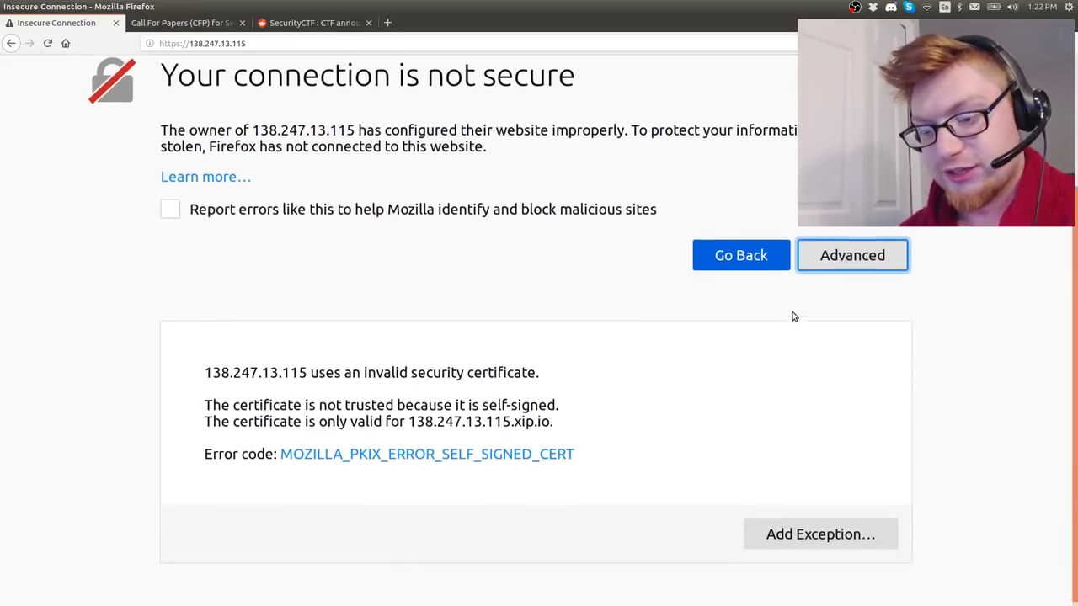
pyautogui.click(389, 365)
pyautogui.moveTo(389, 365); pyautogui.dragTo(553, 375)
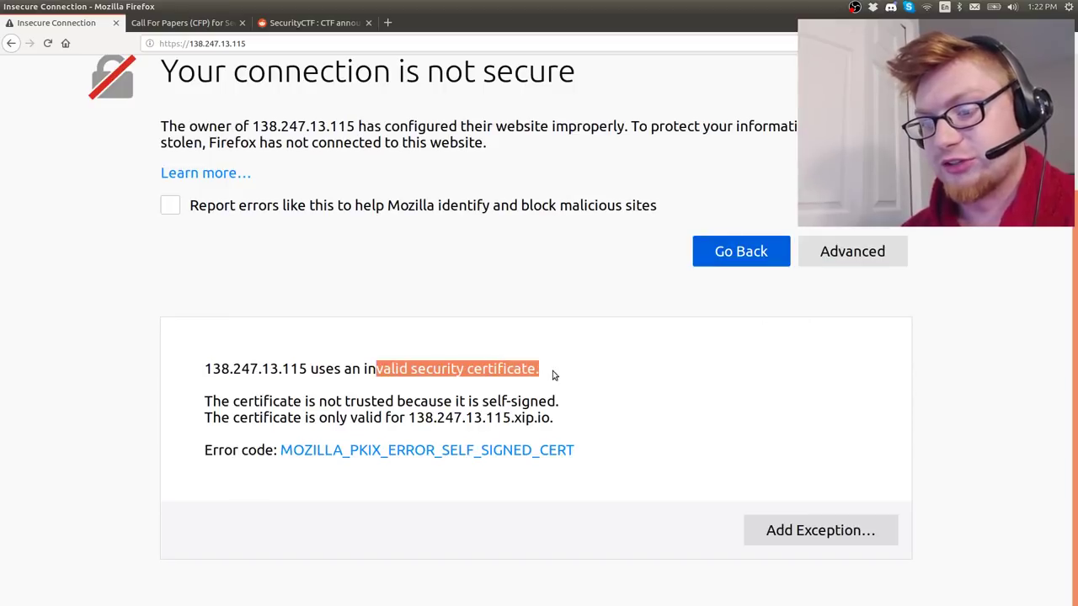
pyautogui.click(553, 375)
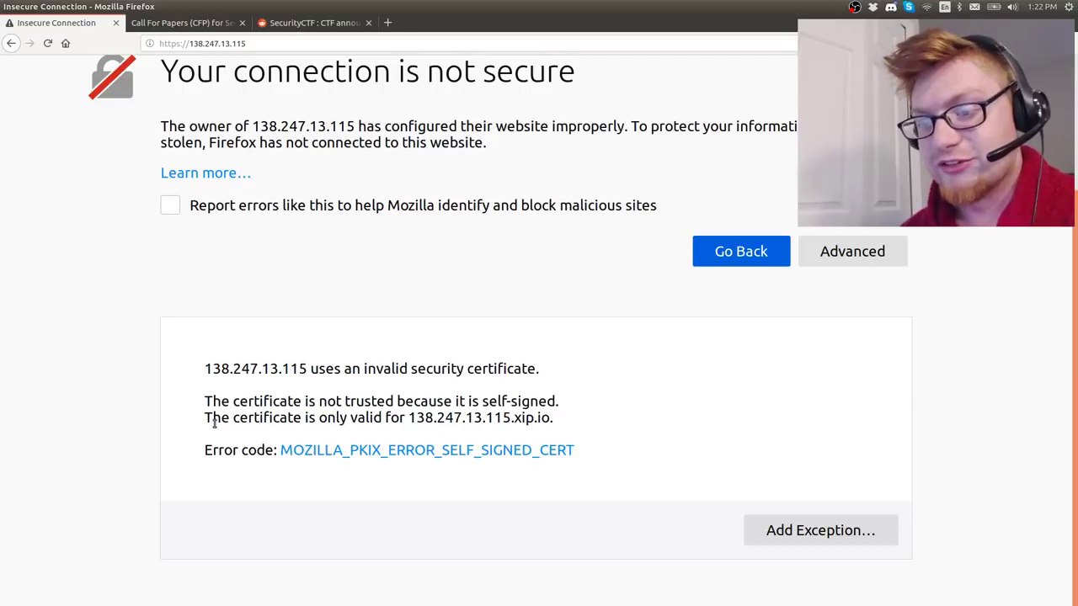
pyautogui.moveTo(407, 419); pyautogui.dragTo(551, 421)
pyautogui.hotkey('ctrl', 'c')
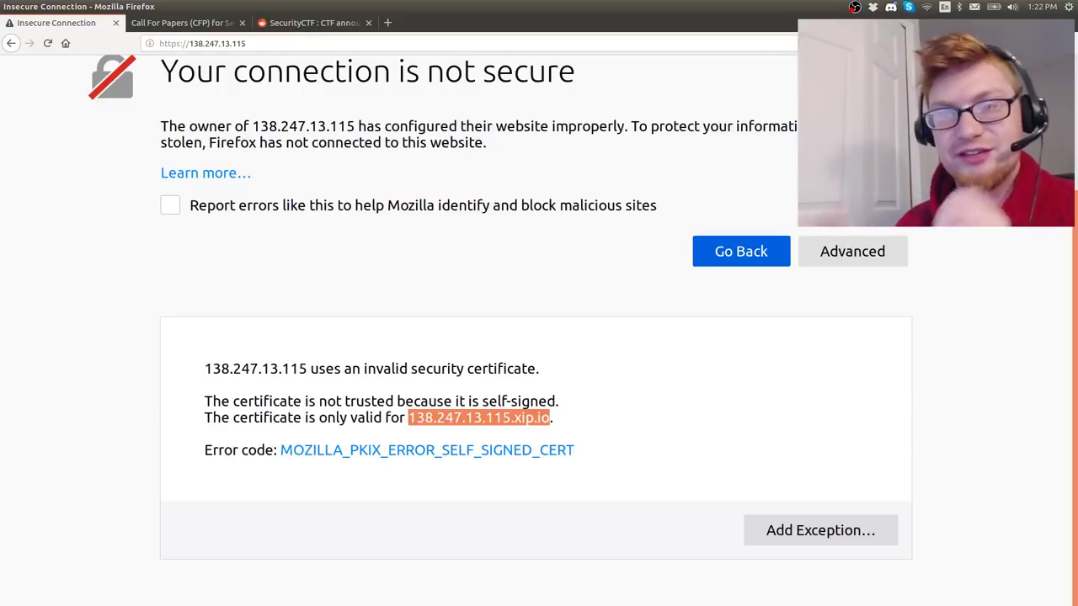
pyautogui.hotkey('ctrl', 'l')
pyautogui.hotkey('ctrl', 'v')
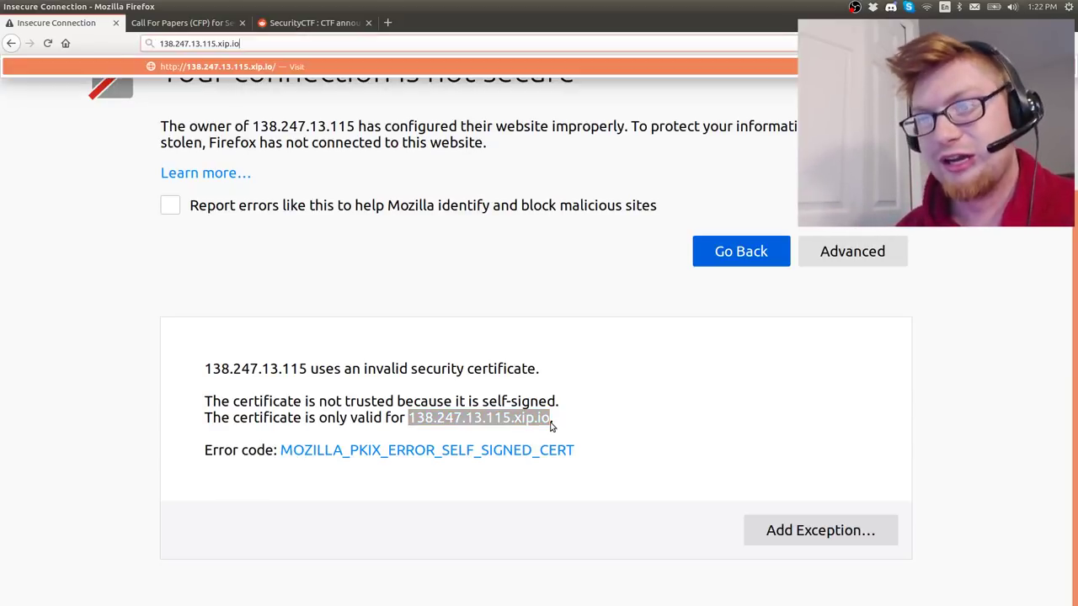
pyautogui.press('Return')
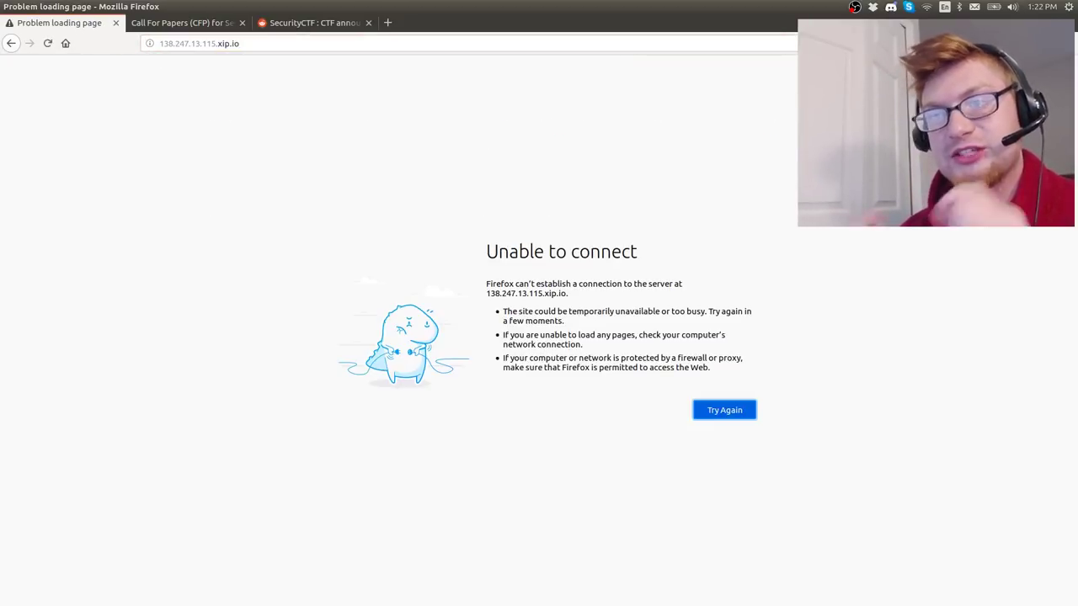
pyautogui.hotkey('ctrl', 'l')
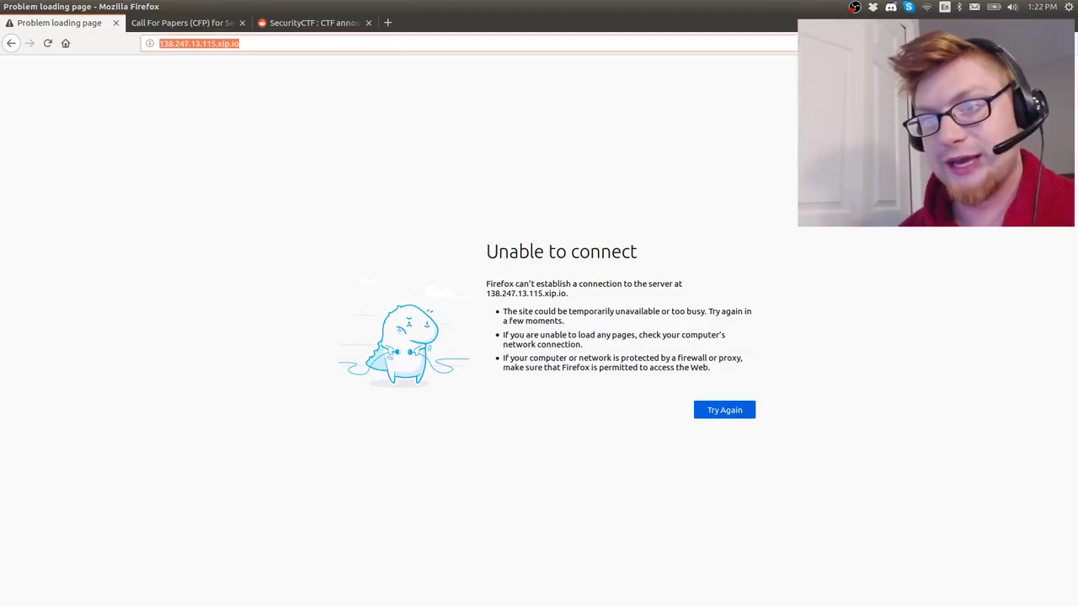
pyautogui.press('Home')
pyautogui.write('https:')
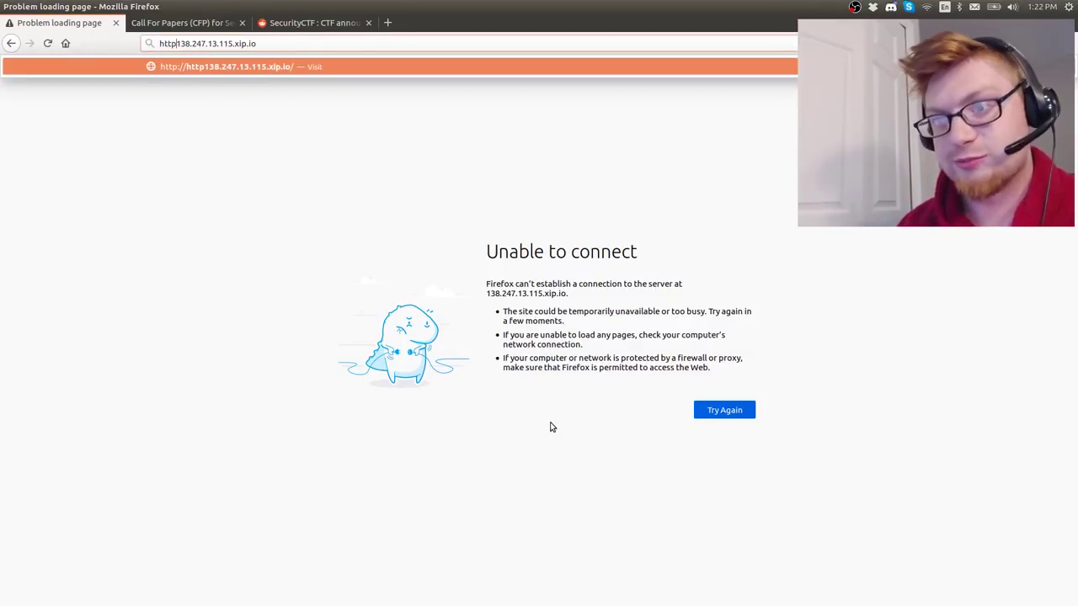
pyautogui.write('//')
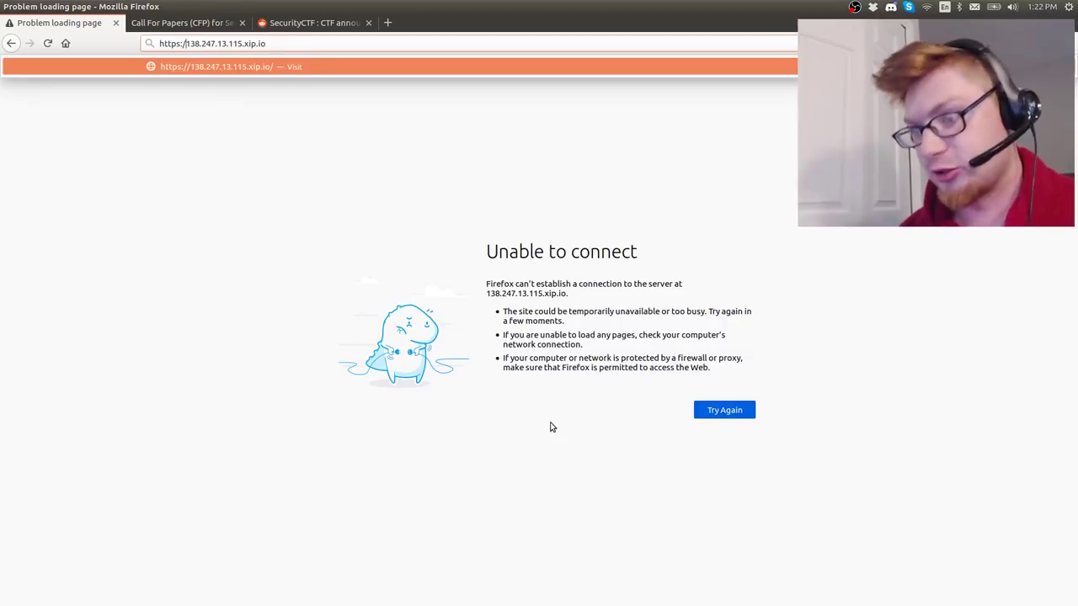
pyautogui.press('Return')
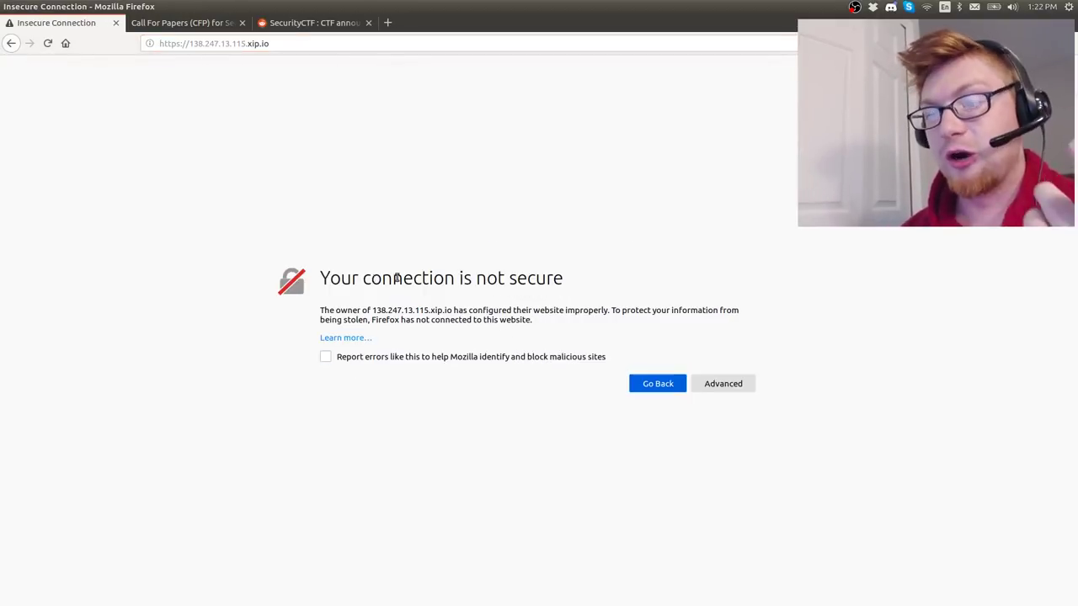
# Review the certificate error and confirm a security exception so the flag page loads.
pyautogui.moveTo(450, 368); pyautogui.dragTo(716, 375)
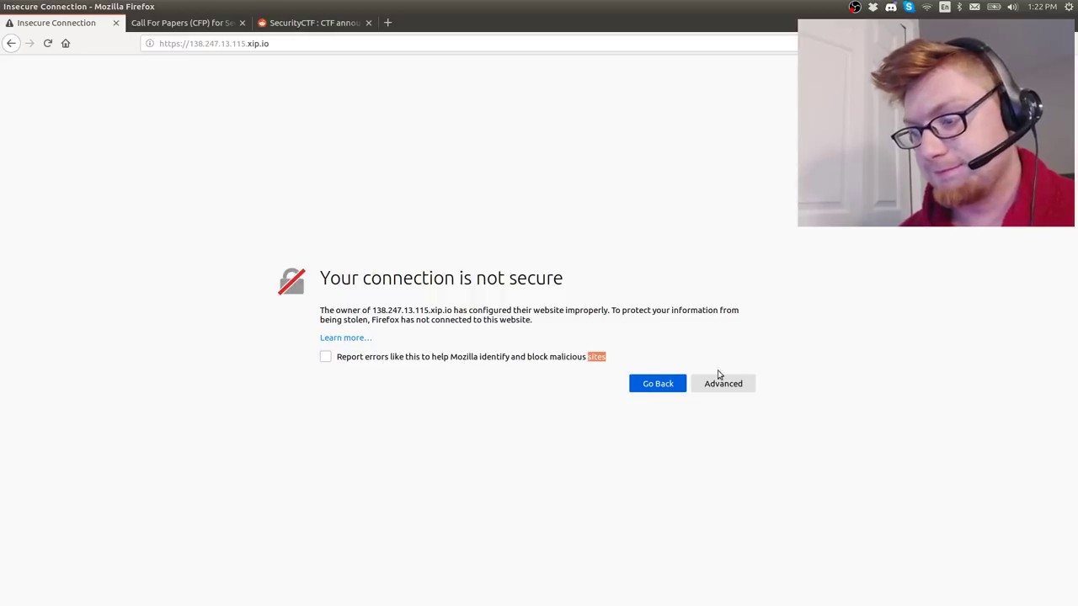
pyautogui.click(737, 383)
pyautogui.click(469, 450)
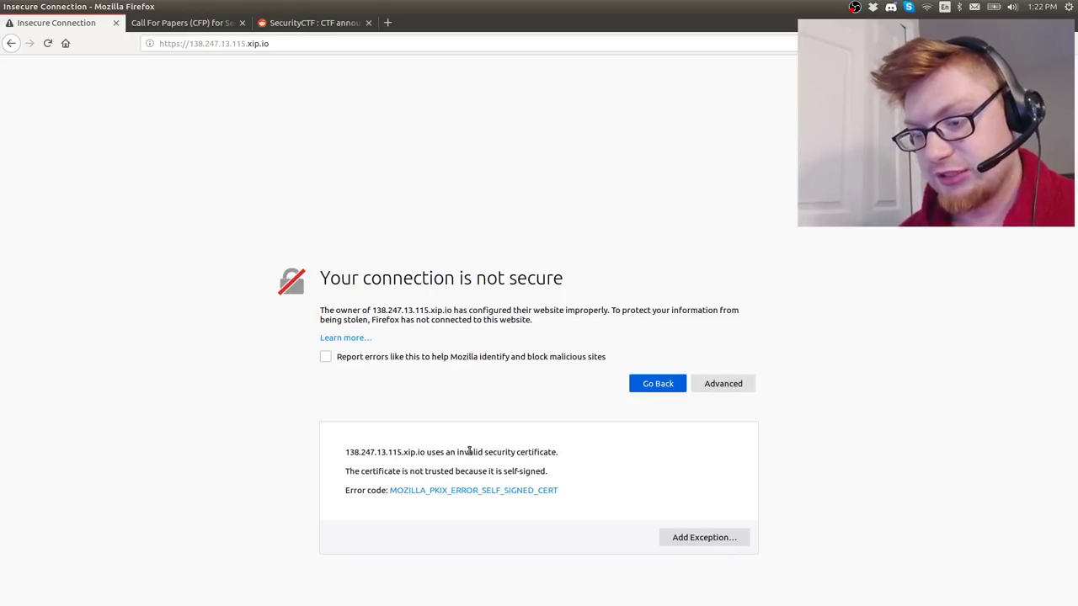
pyautogui.moveTo(374, 473); pyautogui.dragTo(323, 449)
pyautogui.click(354, 449)
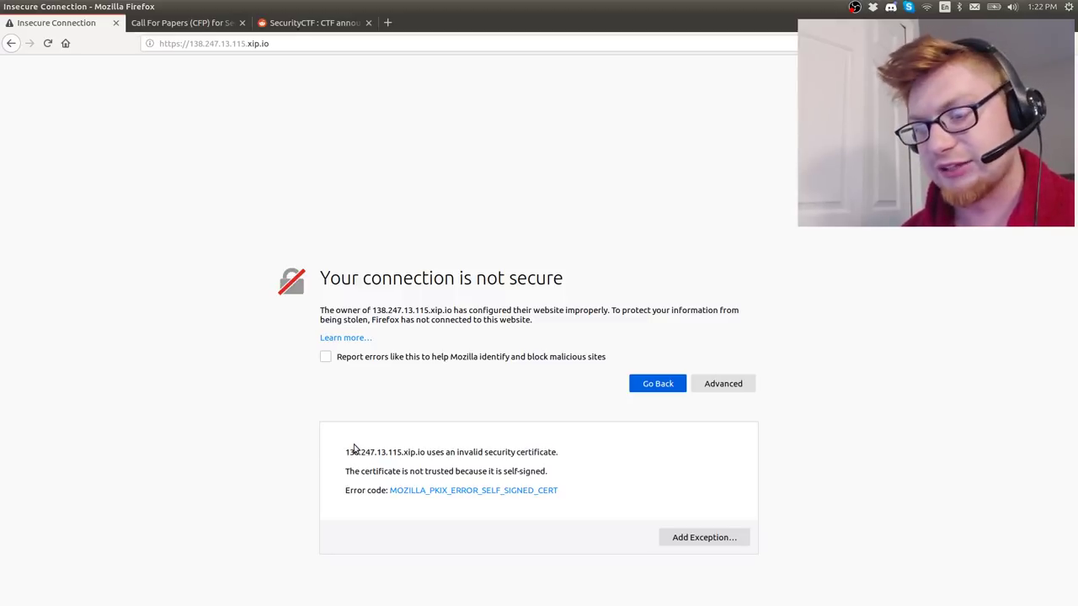
pyautogui.click(694, 540)
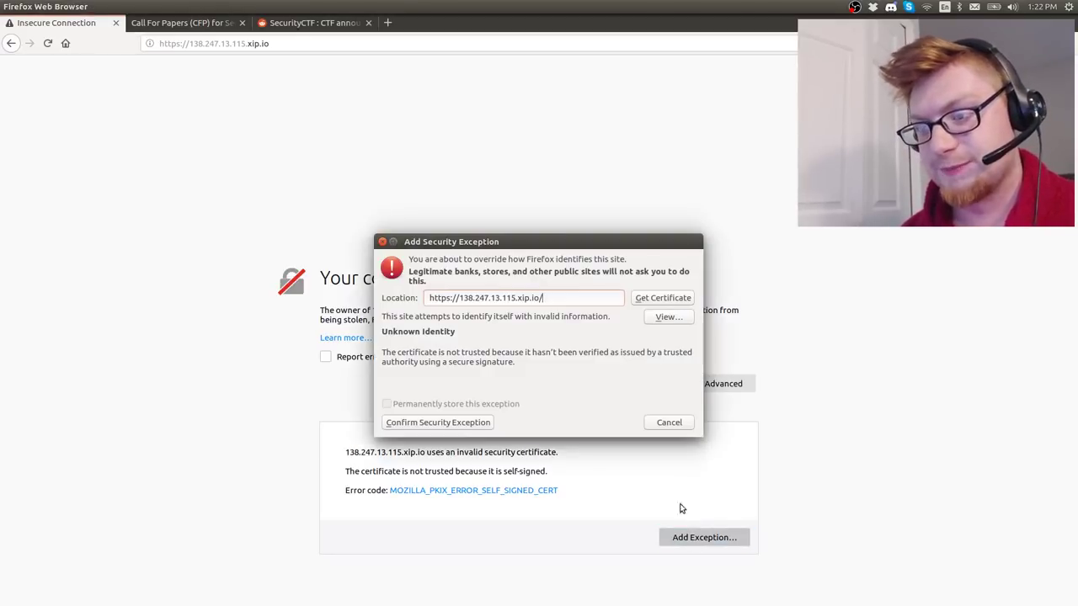
pyautogui.click(438, 423)
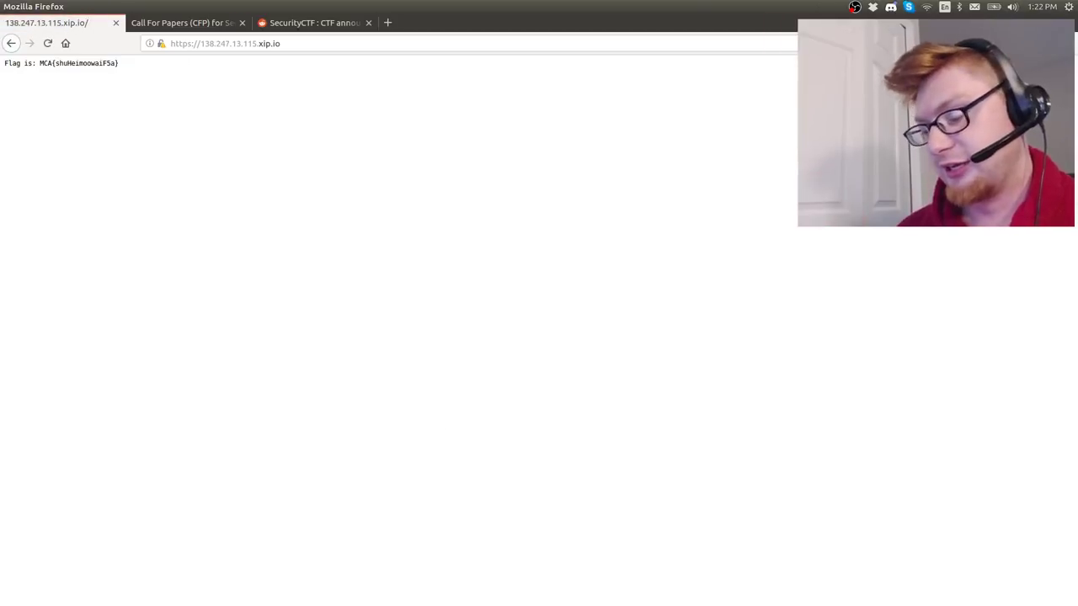
# Zoom in on the flag text, highlight the xip.io address, then switch to the Call For Papers tab.
pyautogui.hotkey('ctrl', '+')
pyautogui.hotkey('ctrl', '+')
pyautogui.hotkey('ctrl', '+')
pyautogui.hotkey('ctrl', '+')
pyautogui.hotkey('ctrl', '+')
pyautogui.hotkey('ctrl', '+')
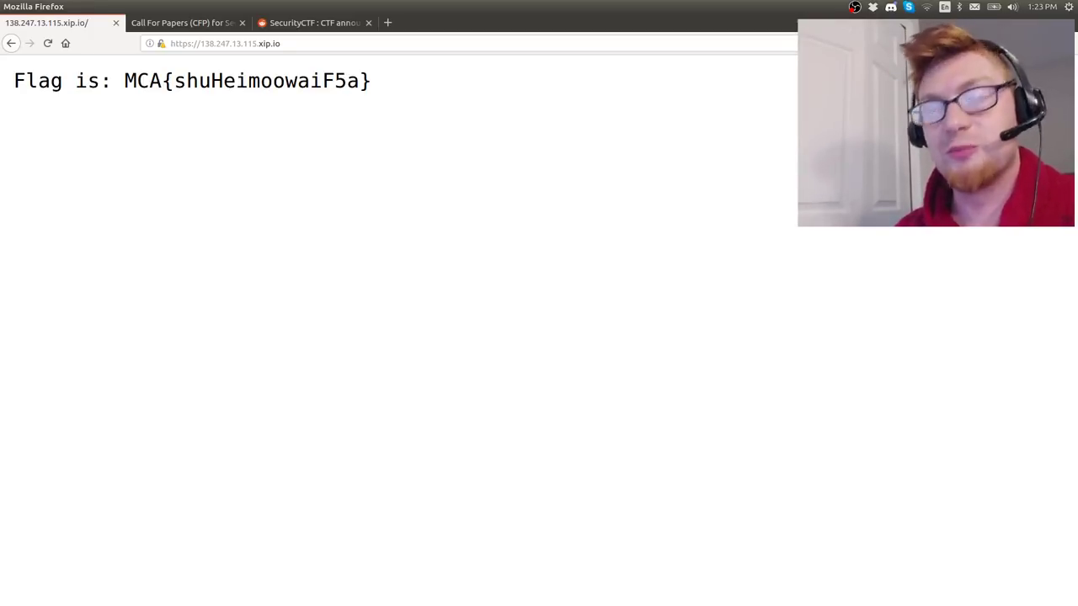
pyautogui.hotkey('ctrl', 'l')
pyautogui.moveTo(171, 43); pyautogui.dragTo(243, 43)
pyautogui.hotkey('ctrl', 'Tab')
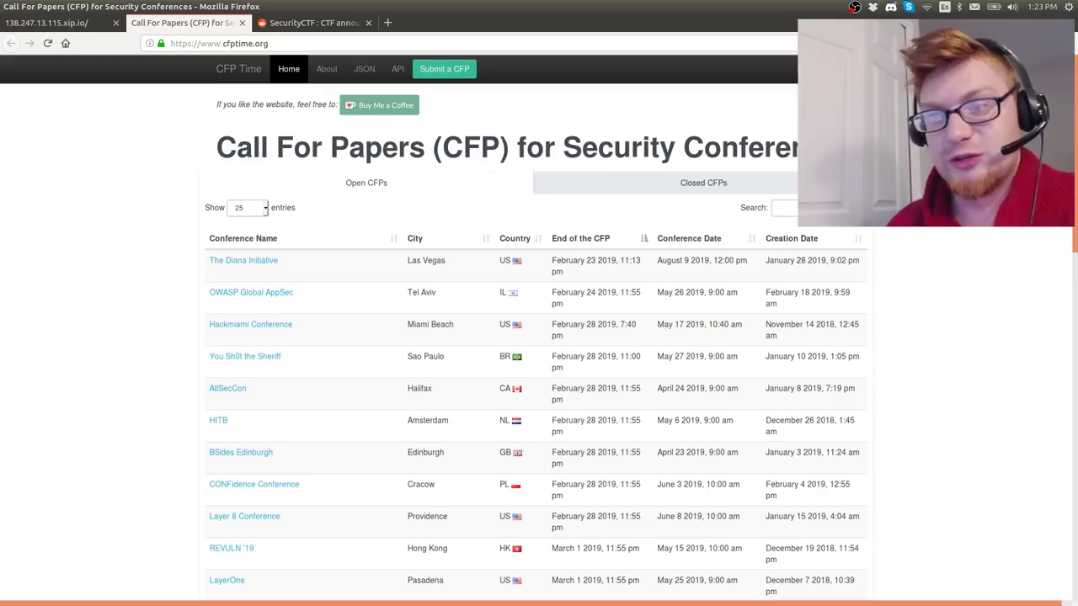
# Close the securityCTF tab and reload the xip.io flag page.
pyautogui.hotkey('ctrl', 'Tab')
pyautogui.hotkey('ctrl', 'w')
pyautogui.hotkey('ctrl', 'w')
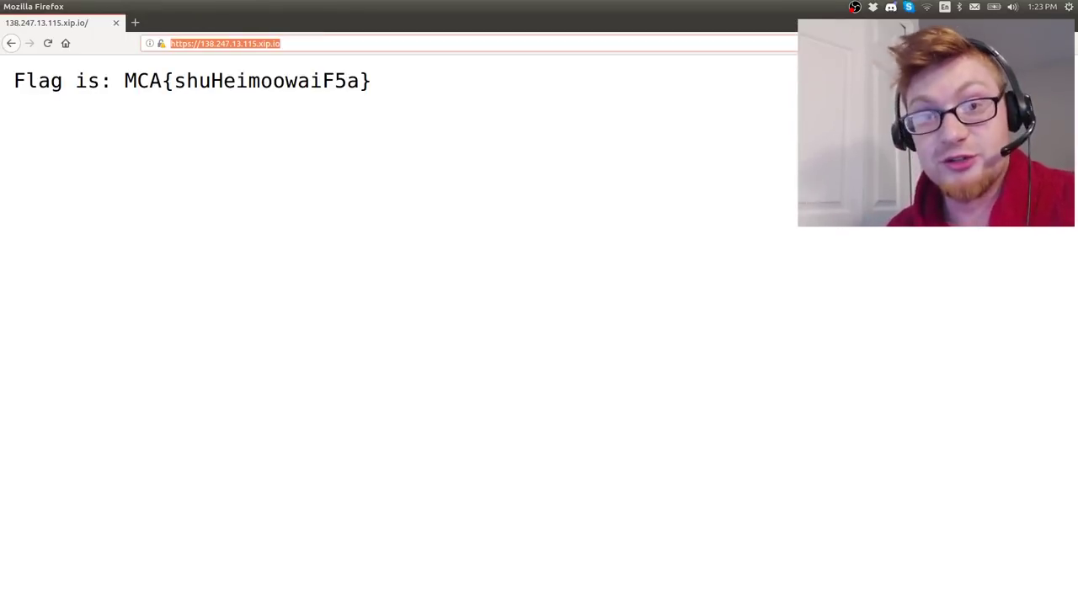
pyautogui.press('Return')
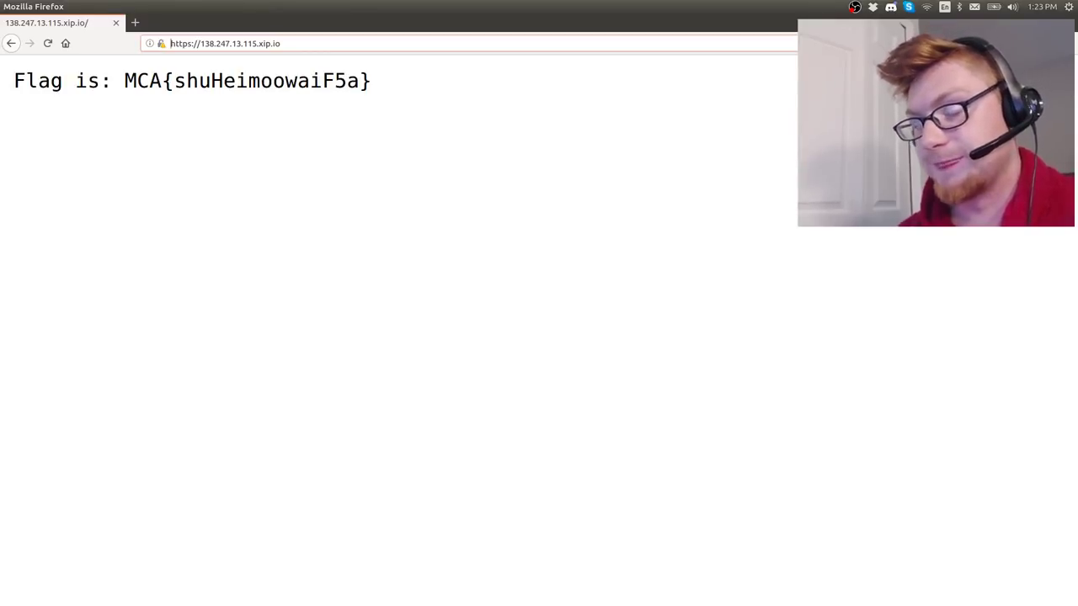
# Highlight the flag text, then switch over to OBS.
pyautogui.moveTo(380, 94); pyautogui.dragTo(125, 84)
pyautogui.click(261, 155)
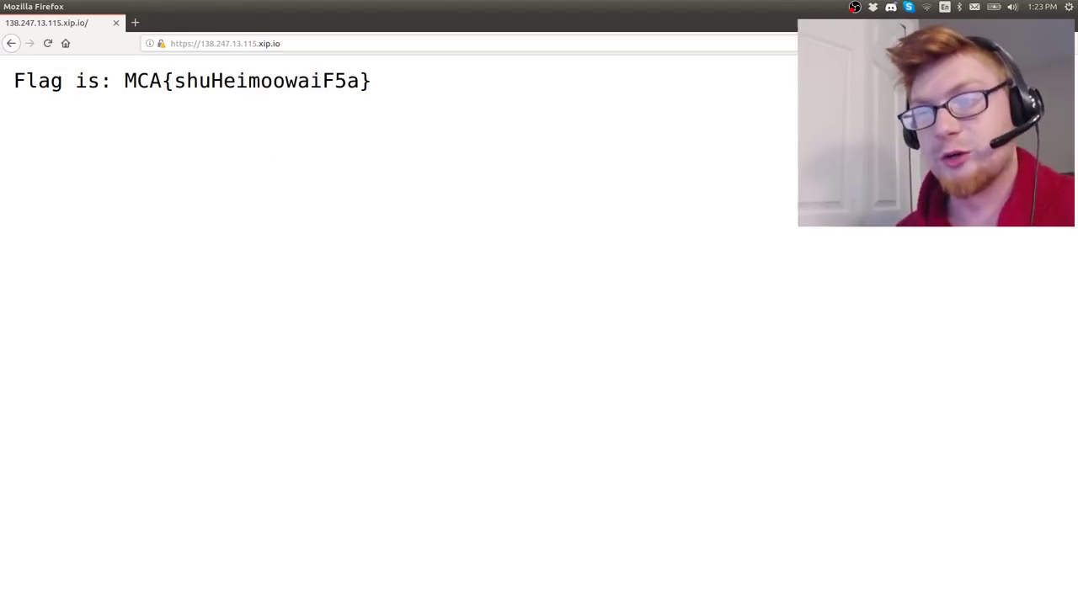
pyautogui.hotkey('alt', 'Tab')
pyautogui.hotkey('alt', 'Tab')
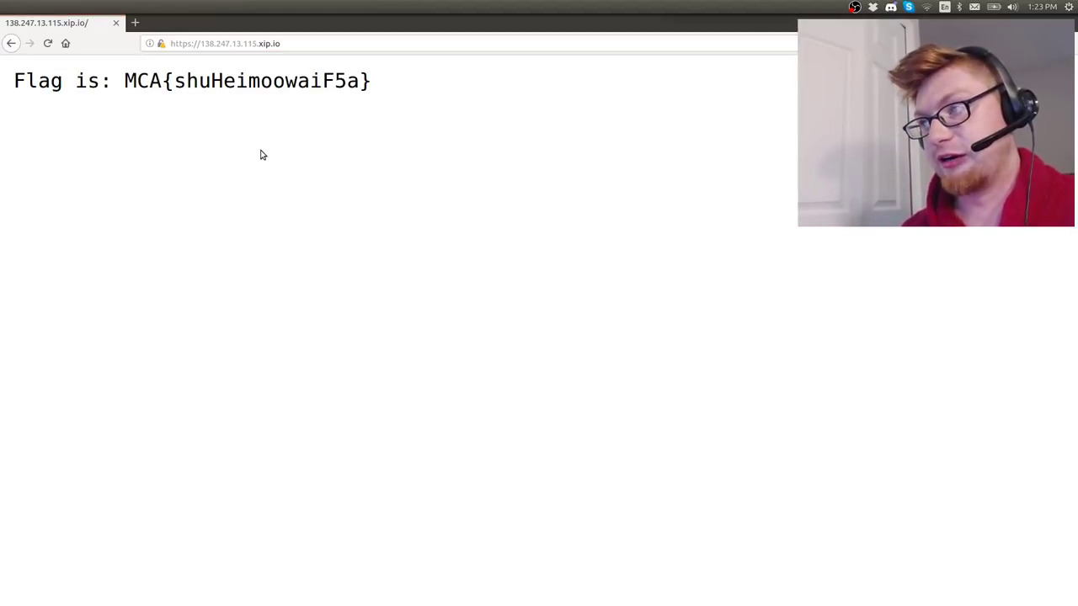